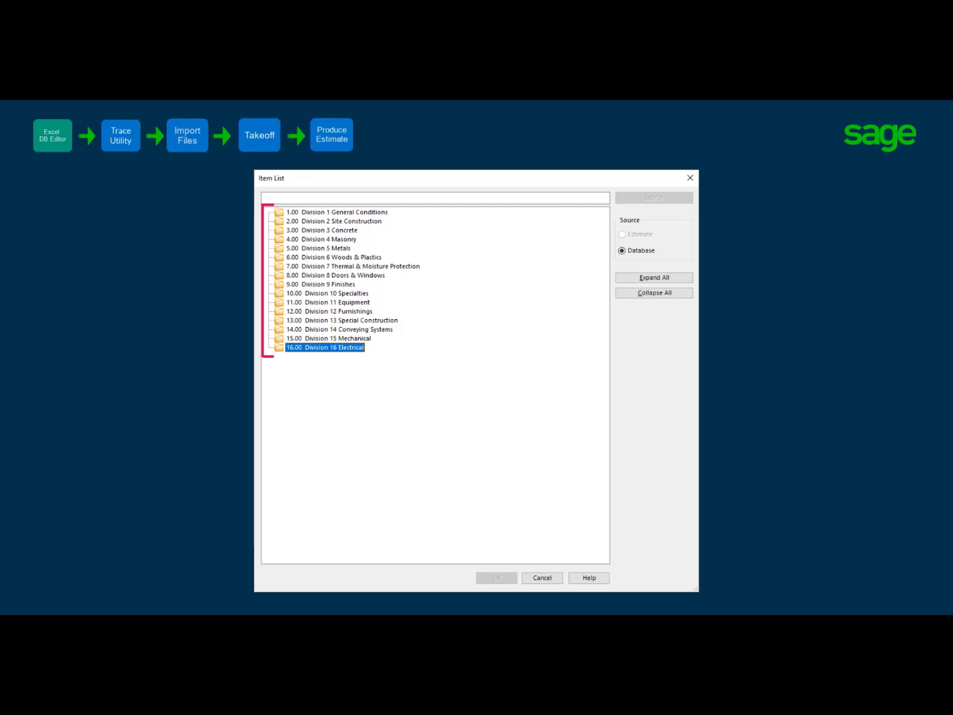
# Step: Expand all divisions in the database item list
pyautogui.hotkey('alt', 'e')
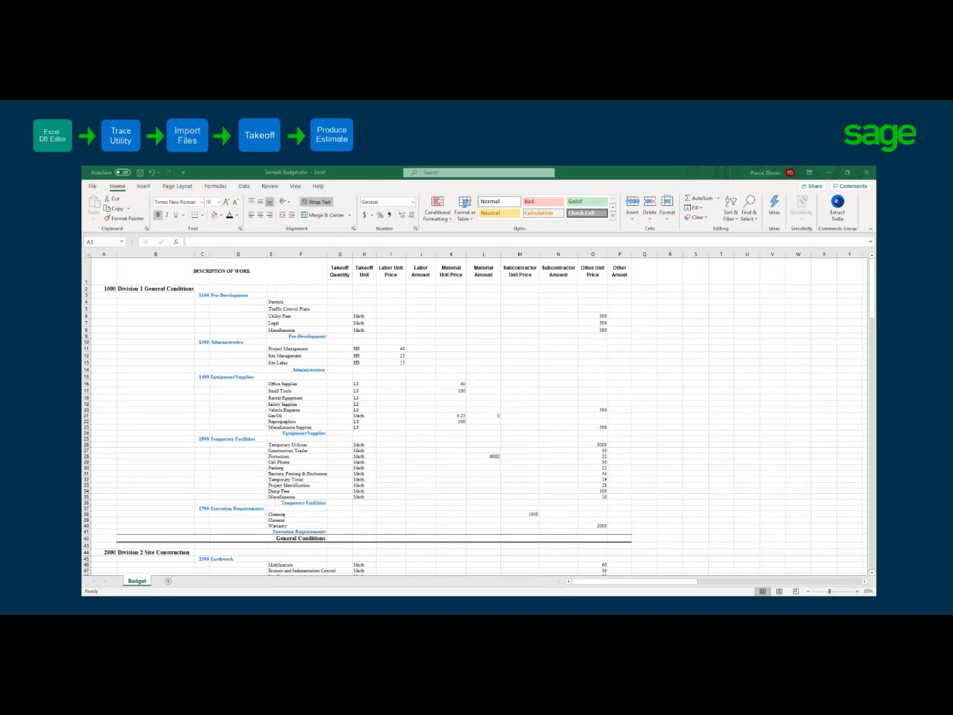
# Step: Fill the Division 1 General Conditions and Division 2 Site Construction heading cells with green on the Budget sheet
pyautogui.moveTo(103, 288); pyautogui.dragTo(155, 289)
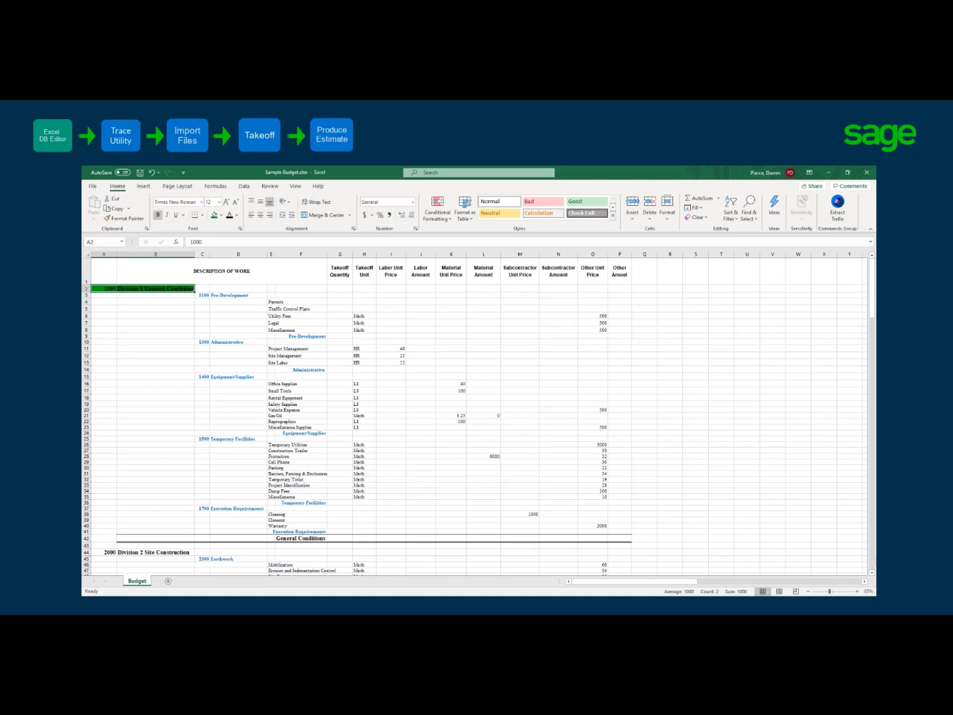
pyautogui.moveTo(104, 552); pyautogui.dragTo(156, 552)
pyautogui.click(214, 215)
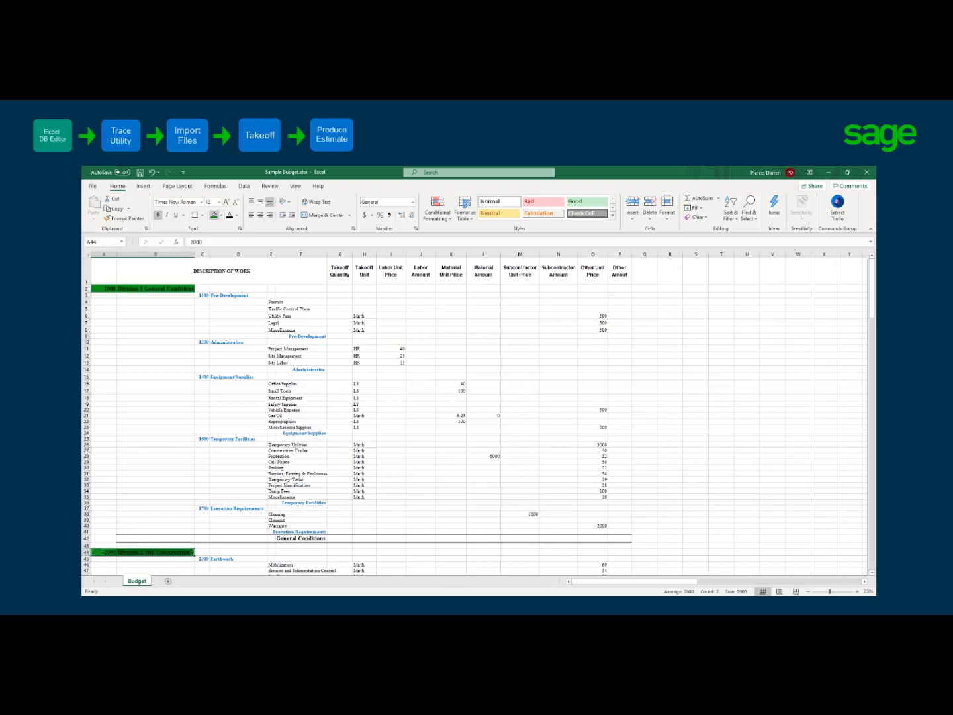
# Step: Fill the phase heading cells from 1100 Pre-Development through 2300 Earthwork with orange
pyautogui.moveTo(202, 295); pyautogui.dragTo(238, 295)
pyautogui.moveTo(202, 342); pyautogui.dragTo(238, 342)
pyautogui.moveTo(202, 376); pyautogui.dragTo(239, 376)
pyautogui.moveTo(201, 438); pyautogui.dragTo(238, 438)
pyautogui.moveTo(201, 509); pyautogui.dragTo(238, 508)
pyautogui.moveTo(202, 559); pyautogui.dragTo(238, 559)
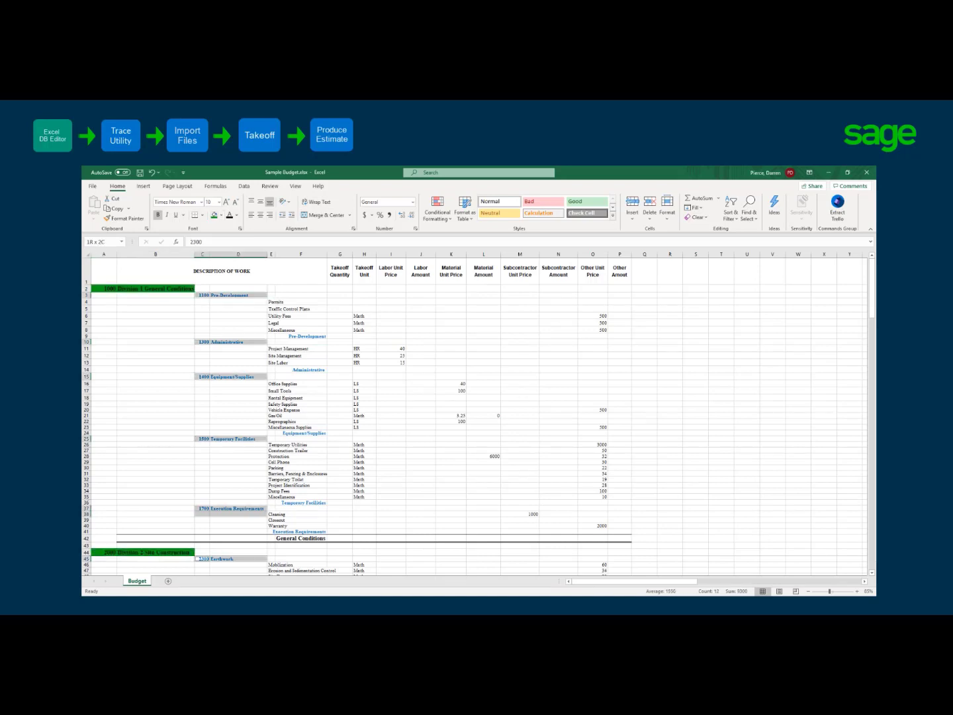
pyautogui.click(214, 215)
# Step: Fill the item rows under each phase heading with blue, from the descriptions across to the unit price columns
pyautogui.moveTo(278, 302); pyautogui.dragTo(593, 329)
pyautogui.moveTo(278, 349); pyautogui.dragTo(391, 362)
pyautogui.moveTo(278, 384); pyautogui.dragTo(593, 427)
pyautogui.moveTo(278, 444); pyautogui.dragTo(593, 497)
pyautogui.moveTo(278, 514); pyautogui.dragTo(592, 525)
pyautogui.moveTo(278, 564); pyautogui.dragTo(592, 570)
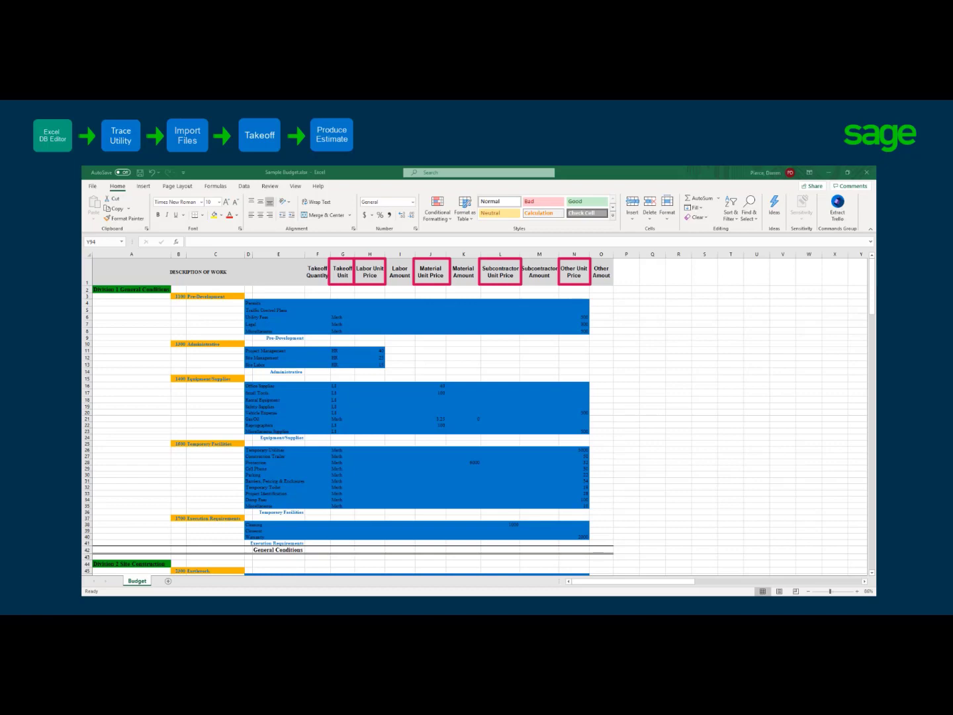
# Step: Switch to Estimating Database Editor and create a new standard database named XYZCompany
pyautogui.press('super')
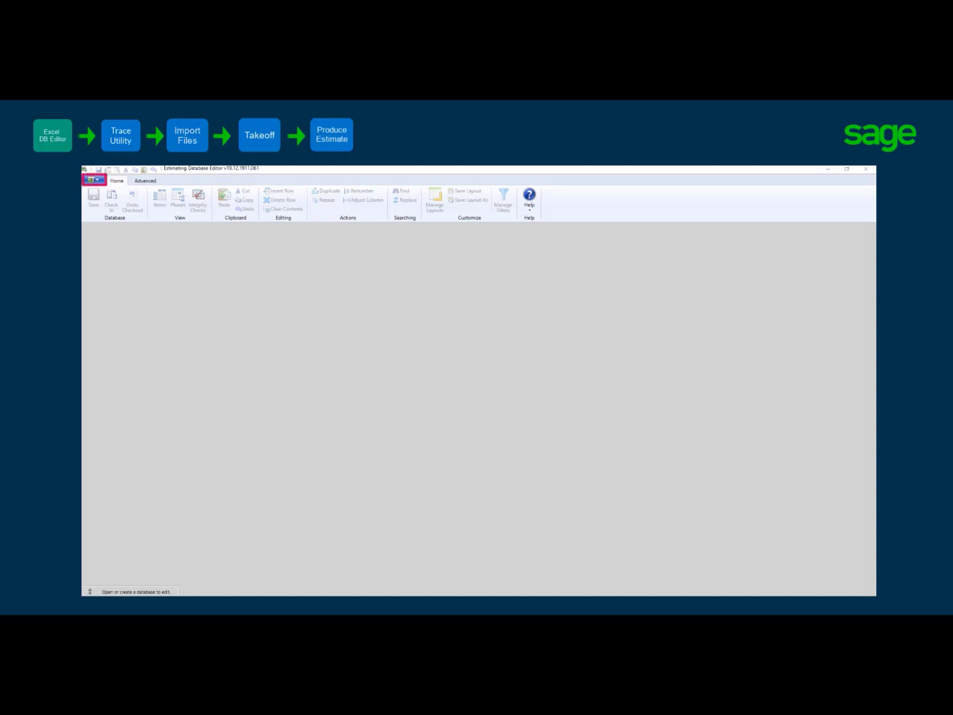
pyautogui.click(94, 179)
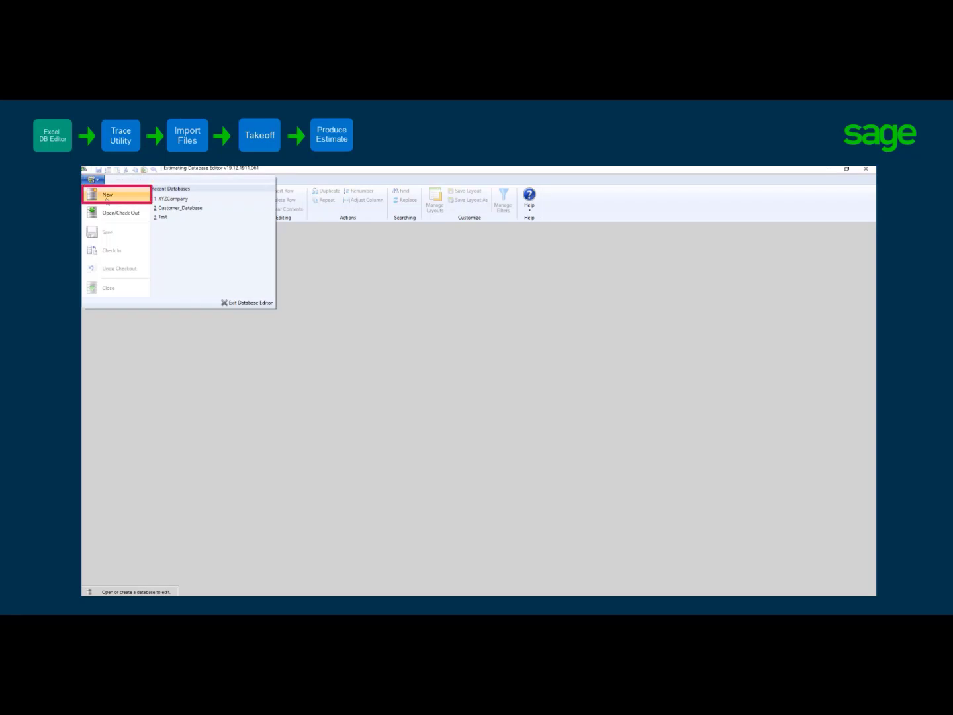
pyautogui.click(109, 194)
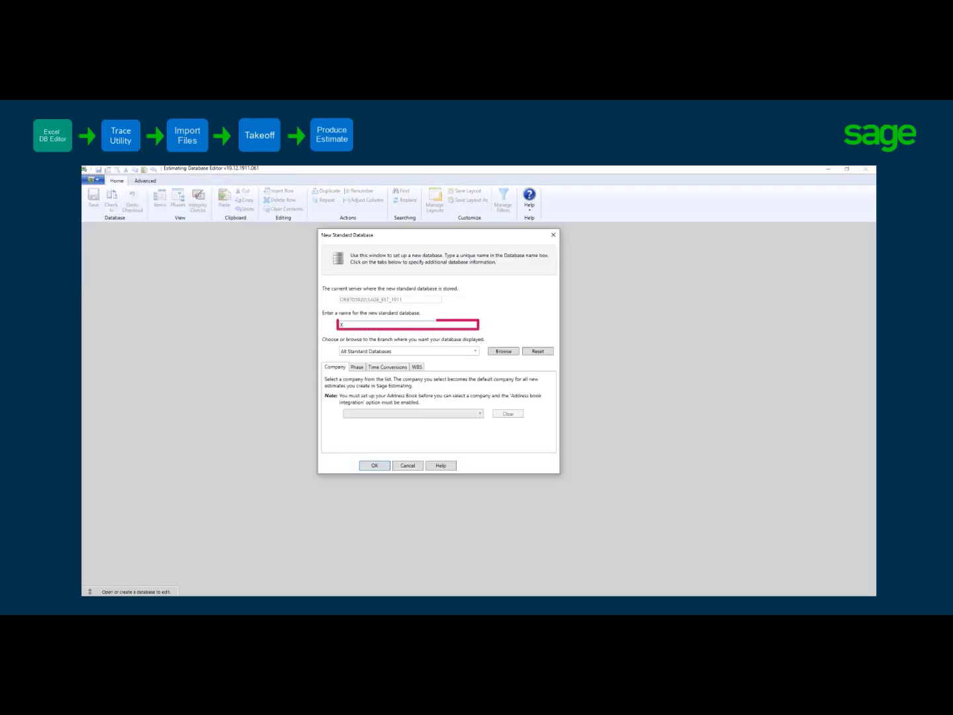
pyautogui.write('XYZCompany')
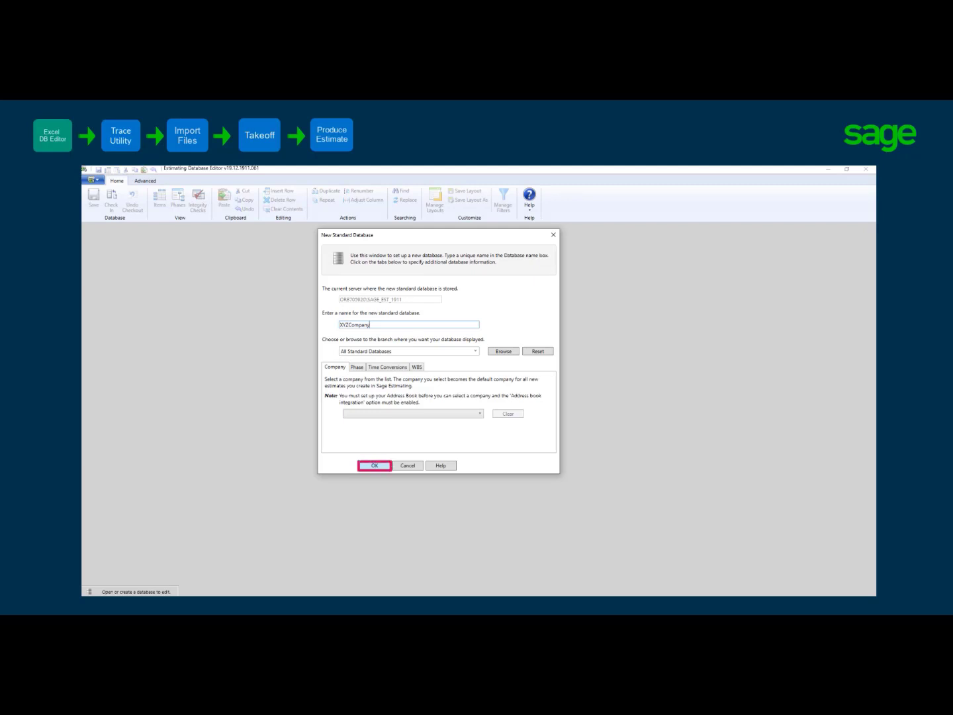
pyautogui.press('Return')
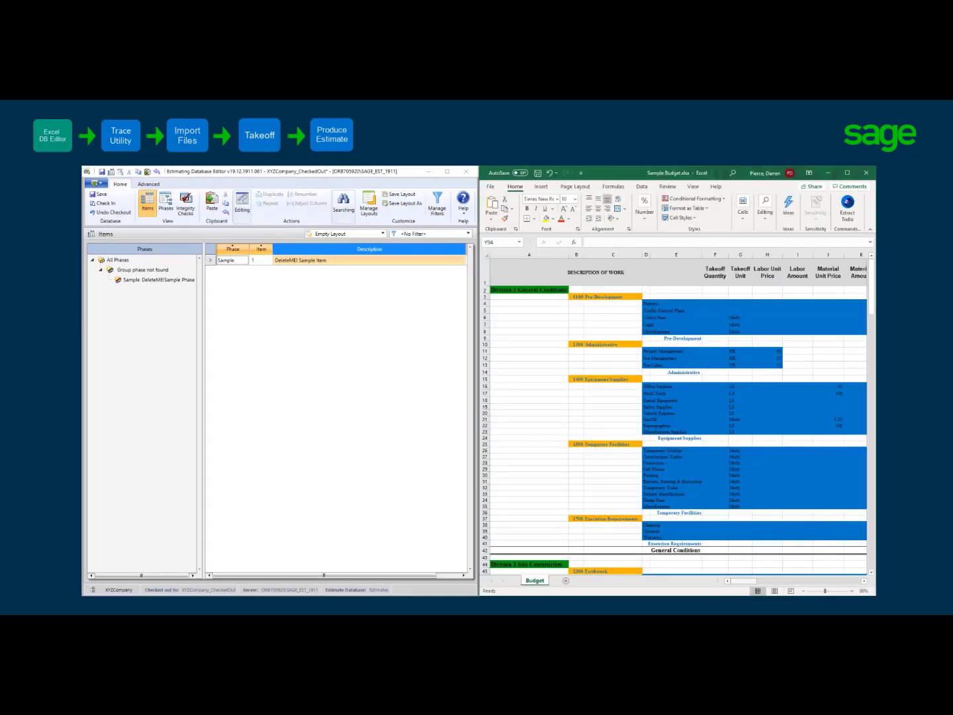
# Step: Apply the Labor-Material-Sub-Other layout to the items grid to match the budget's unit price columns
pyautogui.moveTo(744, 580); pyautogui.dragTo(752, 580)
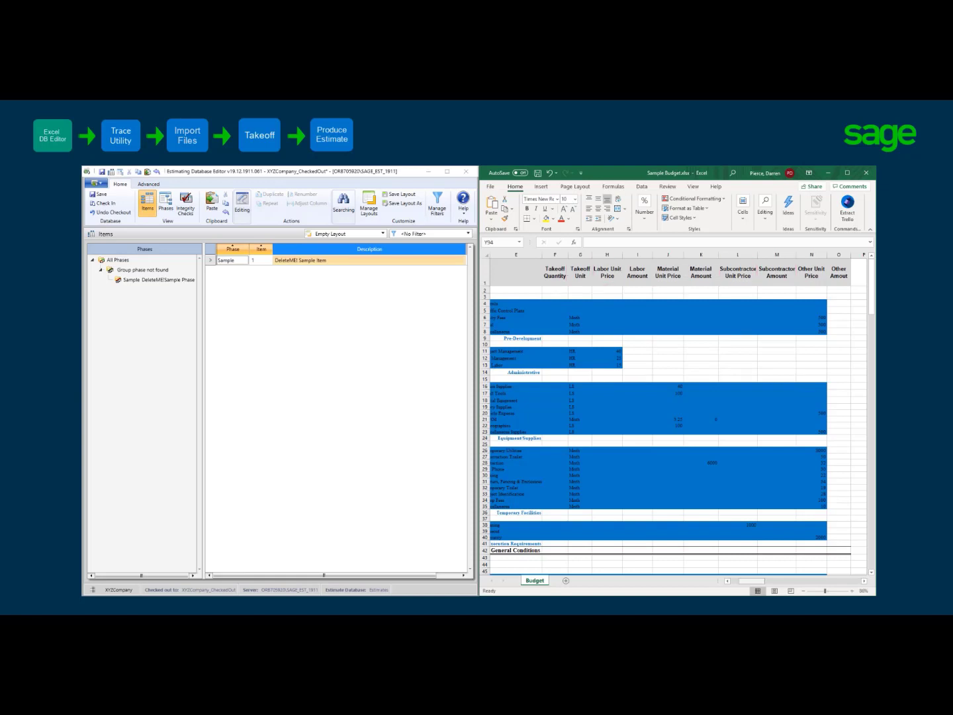
pyautogui.hotkey('alt', 'Down')
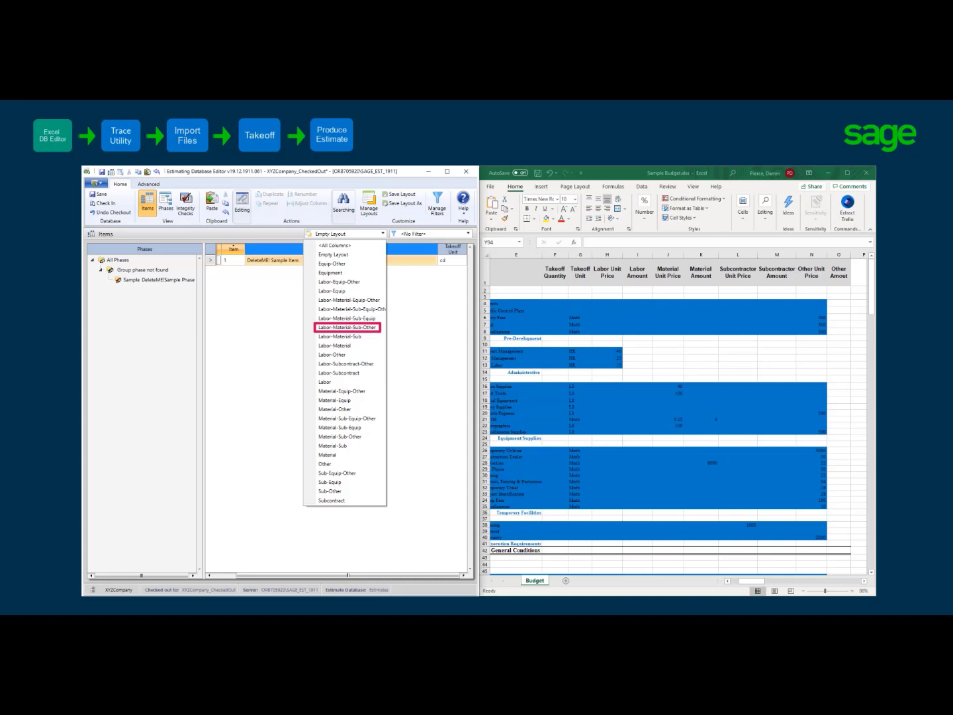
pyautogui.click(347, 327)
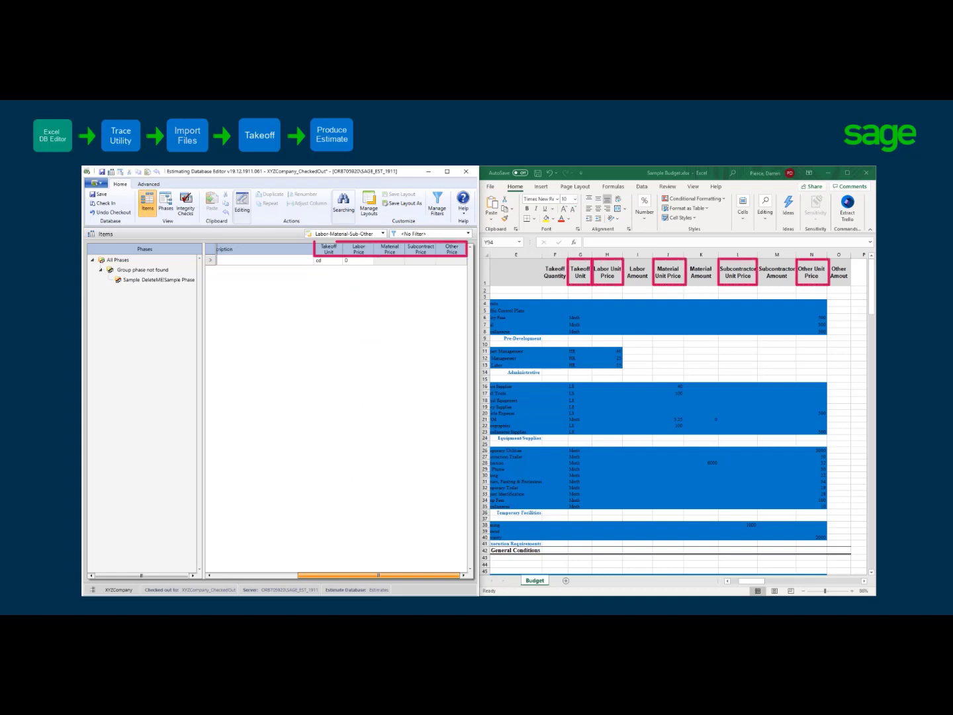
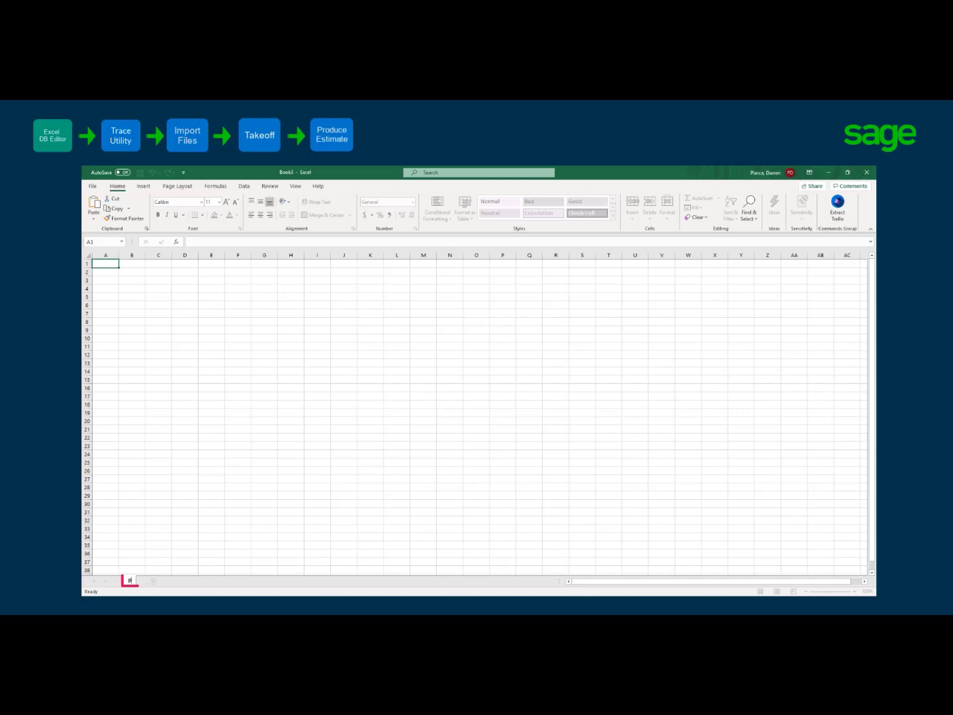
# Step: In a new Excel workbook, name the first sheet Phases and add a second sheet named Items
pyautogui.write('hases')
pyautogui.press('Return')
pyautogui.click(166, 581)
pyautogui.doubleClick(162, 580)
pyautogui.write('Items')
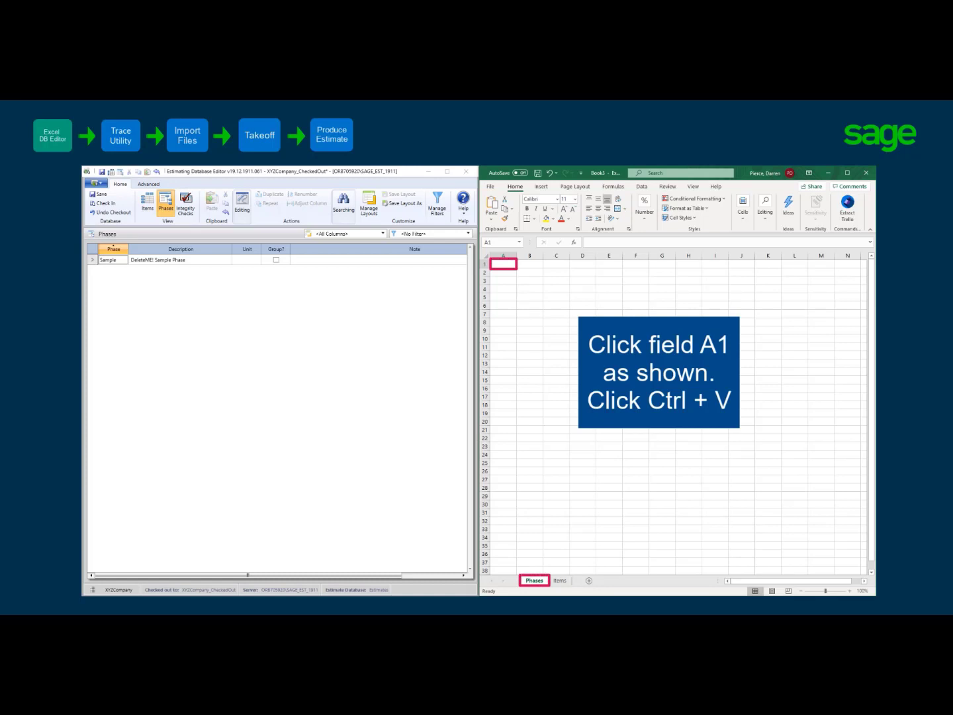
# Step: Copy the database editor's phase column headers into row 1 of the Phases sheet and its item column headers into row 1 of Items
pyautogui.write('Phase\tDescription\tUnit\tGroup?\tNote')
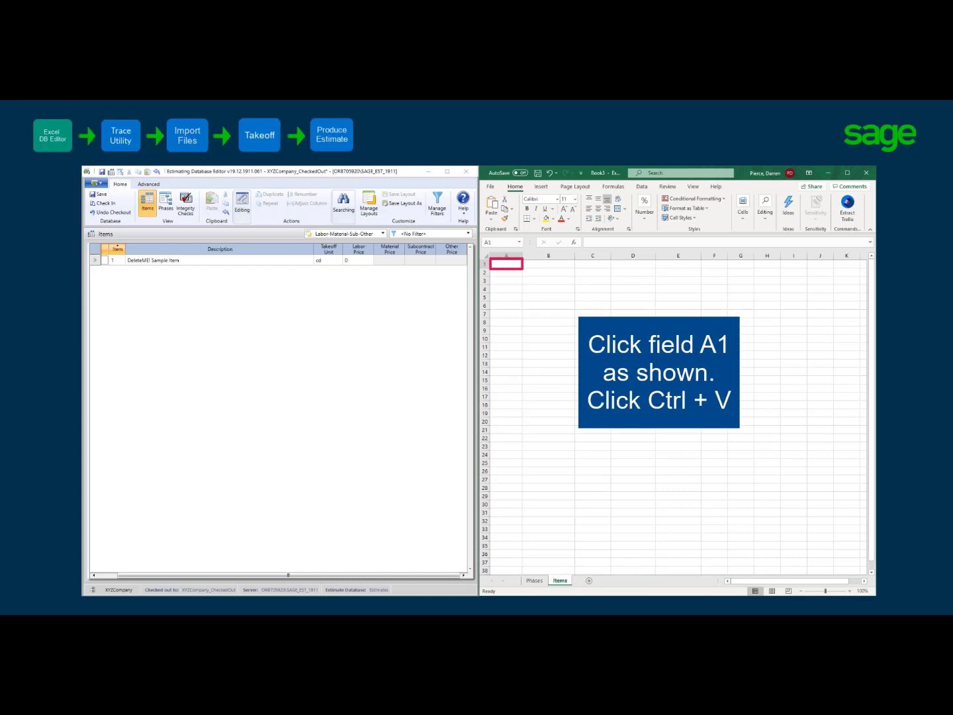
pyautogui.write('Phase\tItem\tDescription\tTakeoff Unit\tLabor Price\tMaterial Price\tSubcontract Price\tOther Price')
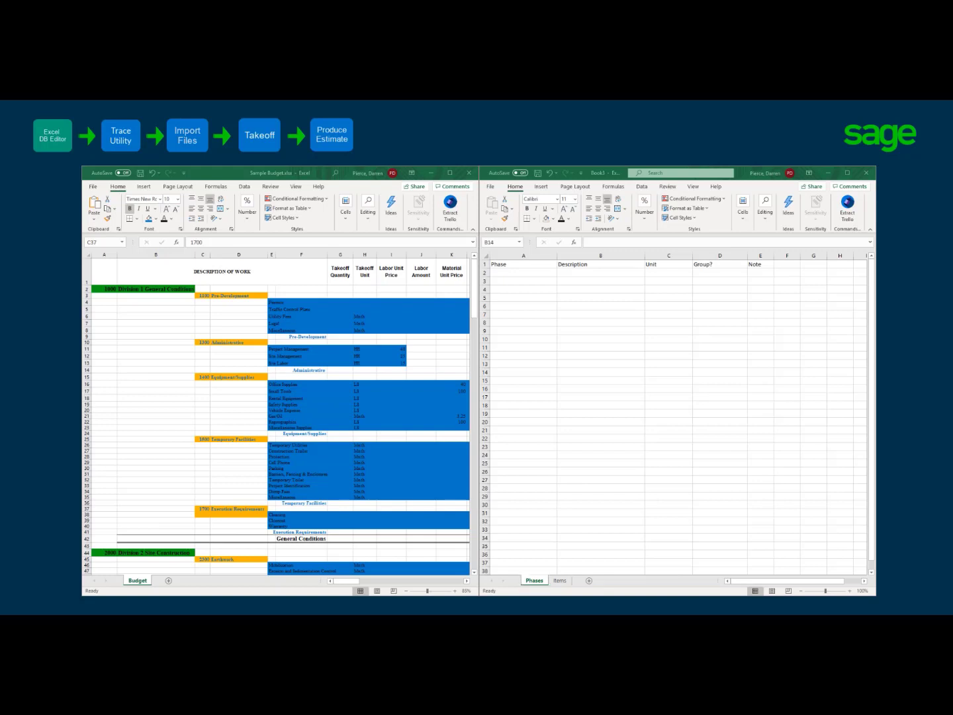
# Step: Copy the 1000 Division 1 General Conditions heading from the budget into cell A2 of the Phases sheet
pyautogui.moveTo(106, 289); pyautogui.dragTo(158, 290)
pyautogui.hotkey('ctrl', 'c')
pyautogui.click(523, 273)
pyautogui.hotkey('ctrl', 'v')
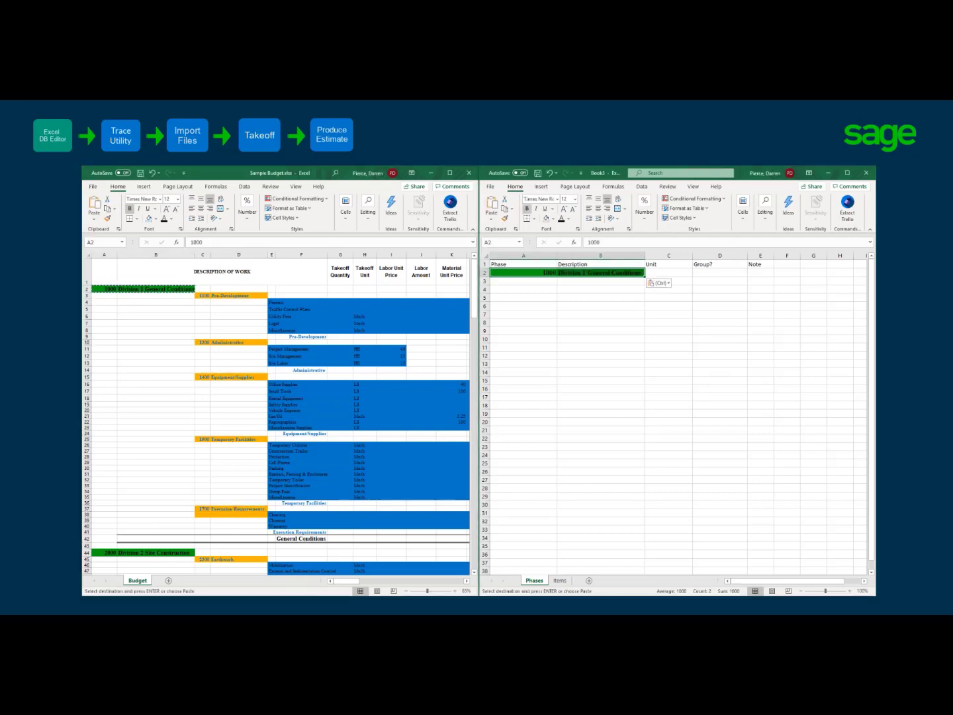
# Step: Copy the five Division 1 phase headings, 1100 Pre-Development through 1700 Execution Requirements, into the Phases sheet starting at row 3
pyautogui.moveTo(198, 296); pyautogui.dragTo(252, 296)
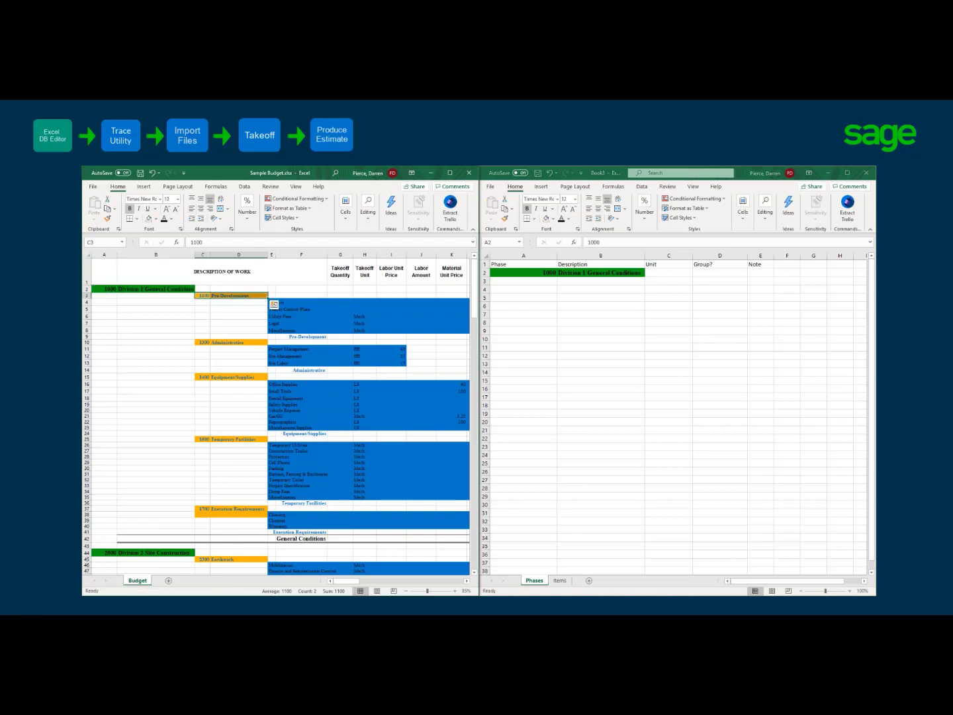
pyautogui.moveTo(199, 343); pyautogui.dragTo(252, 342)
pyautogui.moveTo(199, 376); pyautogui.dragTo(252, 376)
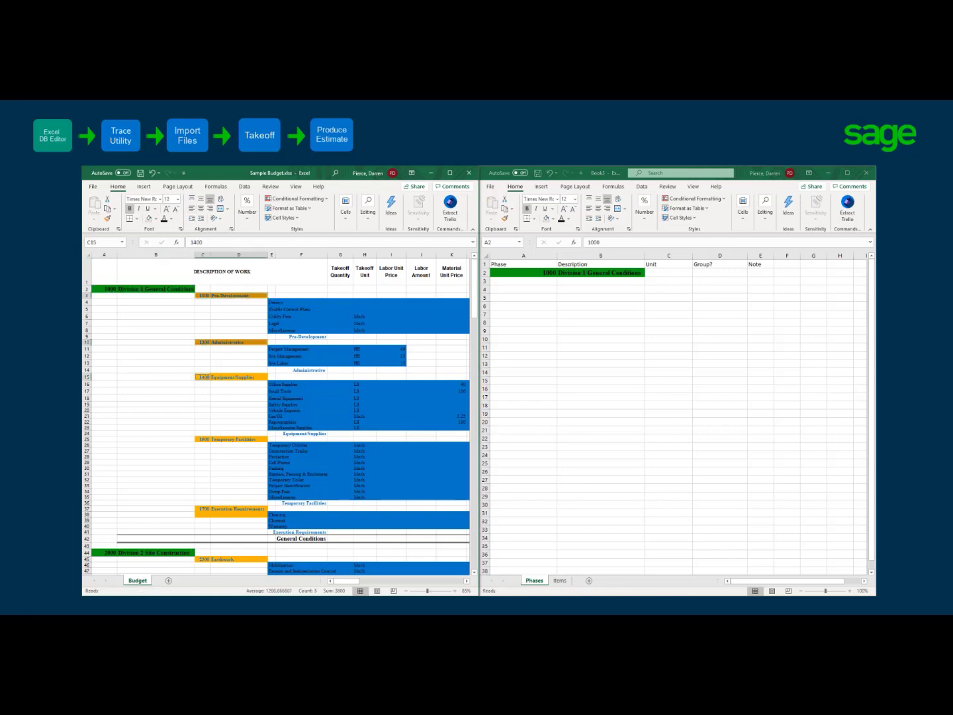
pyautogui.moveTo(198, 439); pyautogui.dragTo(252, 439)
pyautogui.moveTo(198, 509); pyautogui.dragTo(252, 509)
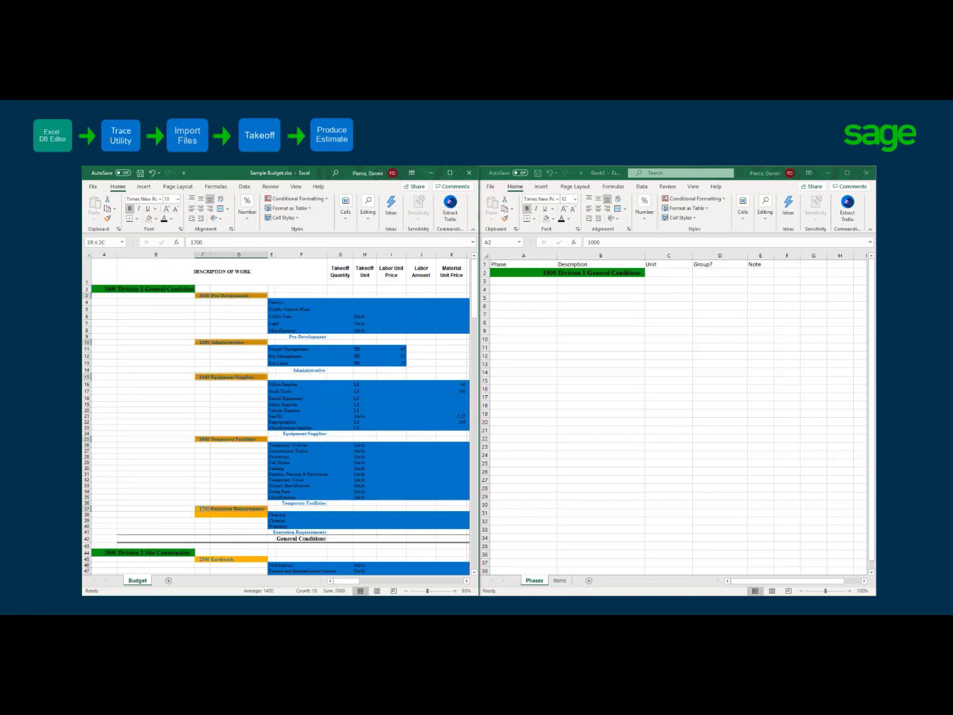
pyautogui.hotkey('ctrl', 'c')
pyautogui.click(600, 281)
pyautogui.hotkey('ctrl', 'v')
pyautogui.click(601, 521)
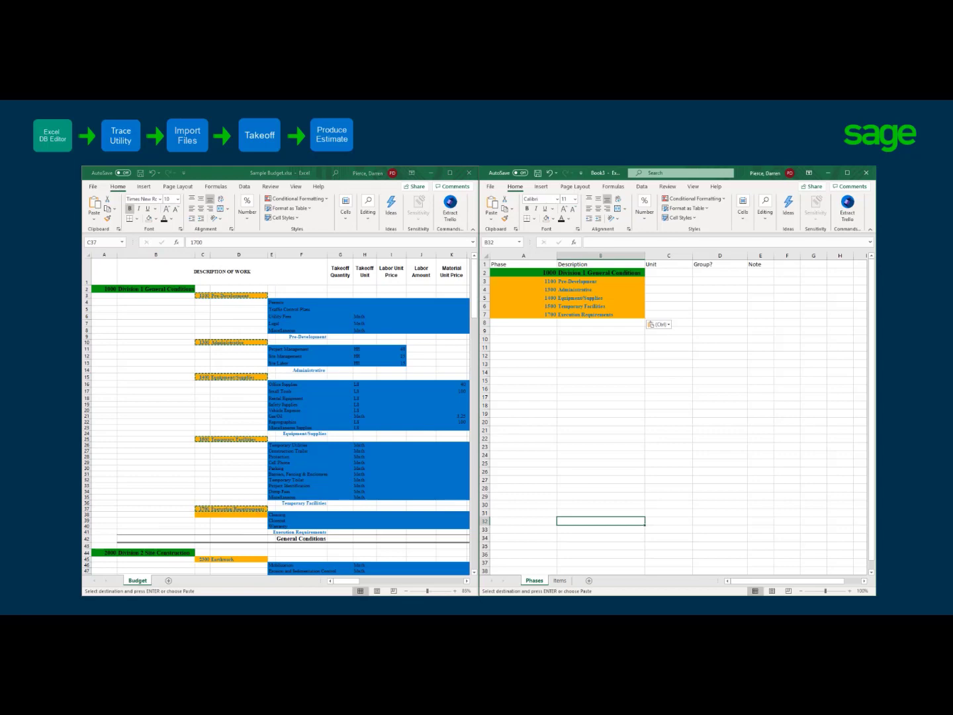
# Step: Set the Group? column to TRUE for the Division 1 row and FALSE for its five phase rows
pyautogui.click(720, 272)
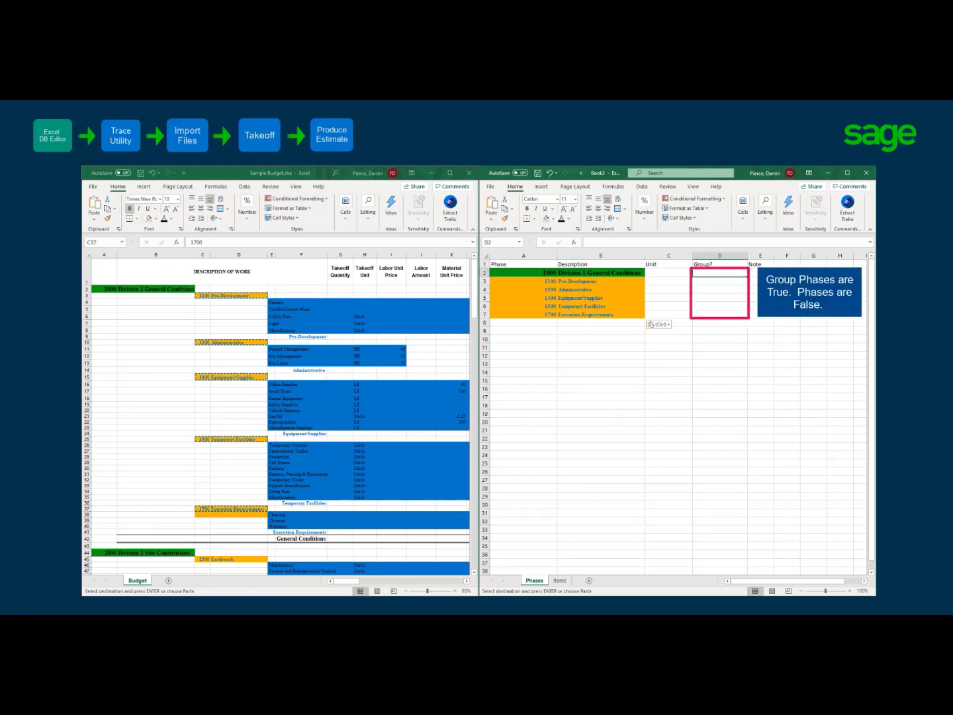
pyautogui.write('TRUE')
pyautogui.press('Return')
pyautogui.write('FALSE')
pyautogui.hotkey('ctrl', 'Return')
pyautogui.moveTo(748, 285); pyautogui.dragTo(748, 317)
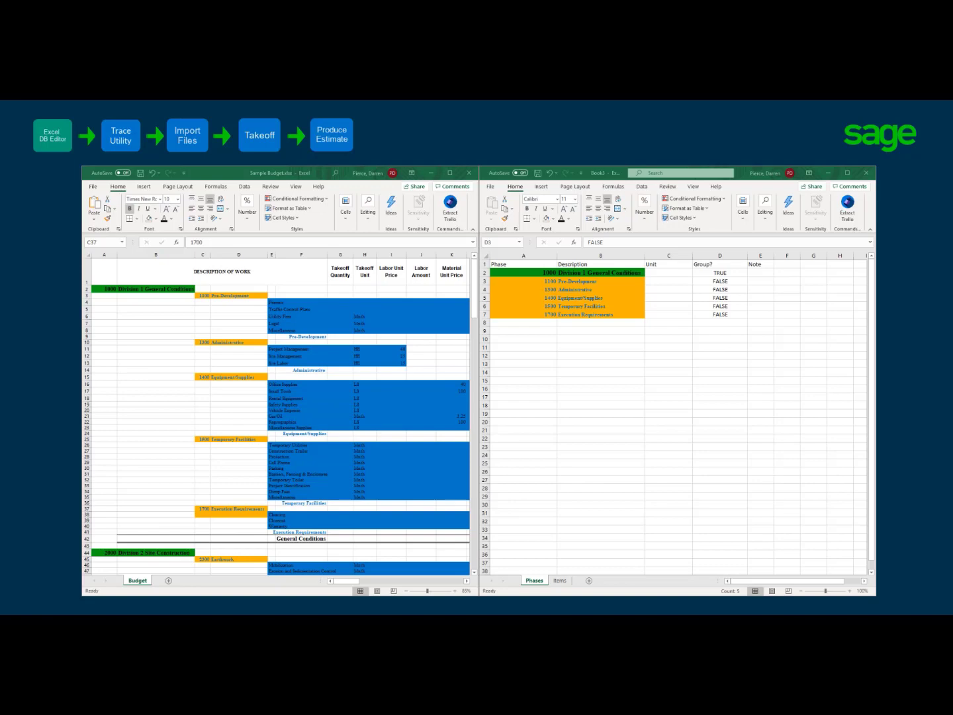
# Step: Copy the 2000 Division 2 Site Construction heading and its four phase headings from the budget into the Phases sheet starting at row 8
pyautogui.scroll(-12, 278, 411)
pyautogui.hotkey('ctrl', 'c')
pyautogui.click(523, 323)
pyautogui.hotkey('ctrl', 'v')
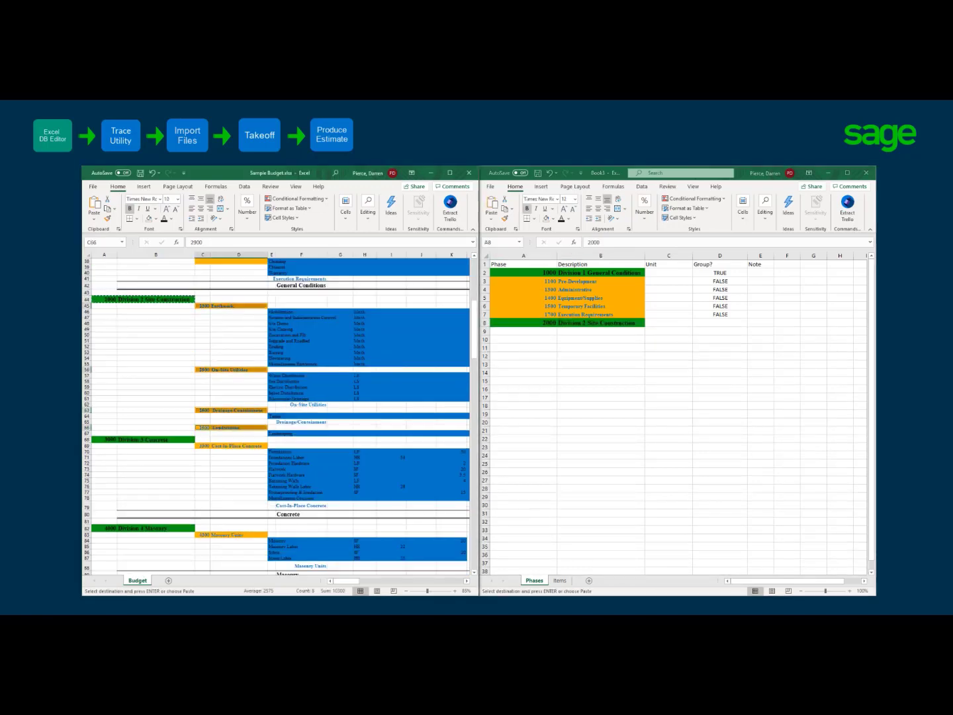
pyautogui.hotkey('ctrl', 'c')
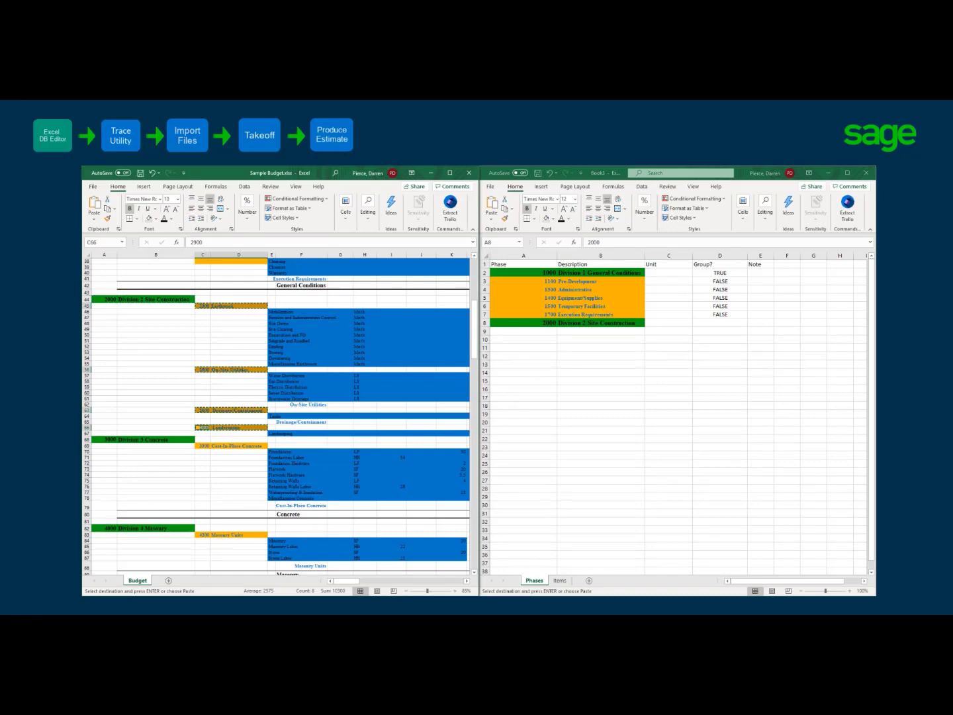
pyautogui.click(522, 331)
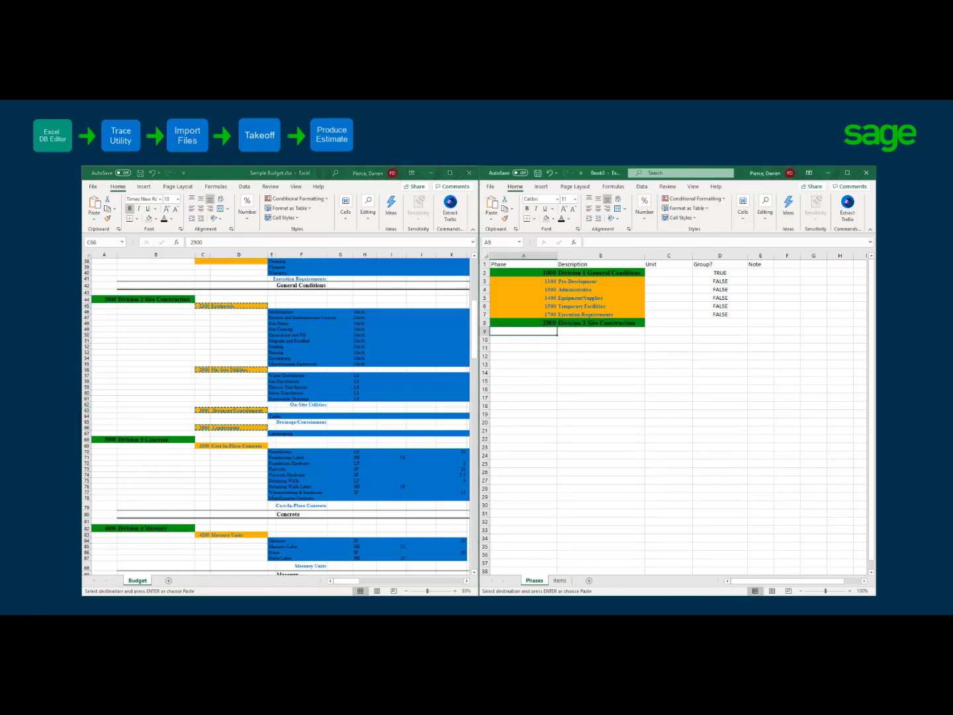
pyautogui.hotkey('ctrl', 'v')
pyautogui.click(720, 323)
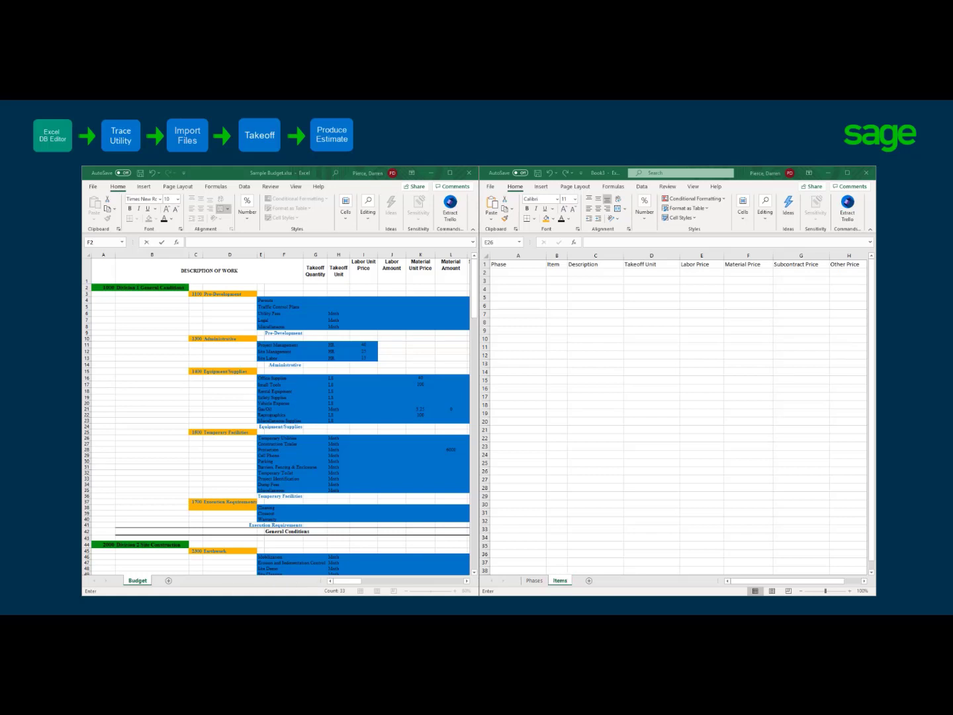
# Step: Copy the Pre-Development item rows, Permits through Miscellaneous with units and prices, into the Items sheet starting at cell C2
pyautogui.hscroll(2, 278, 410)
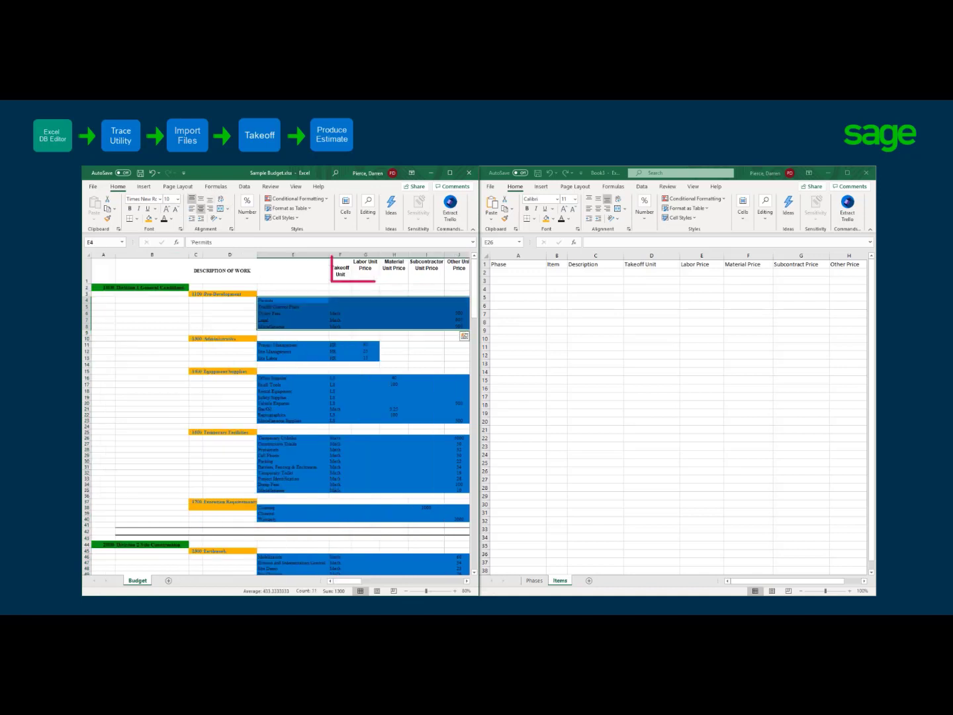
pyautogui.hotkey('ctrl', 'c')
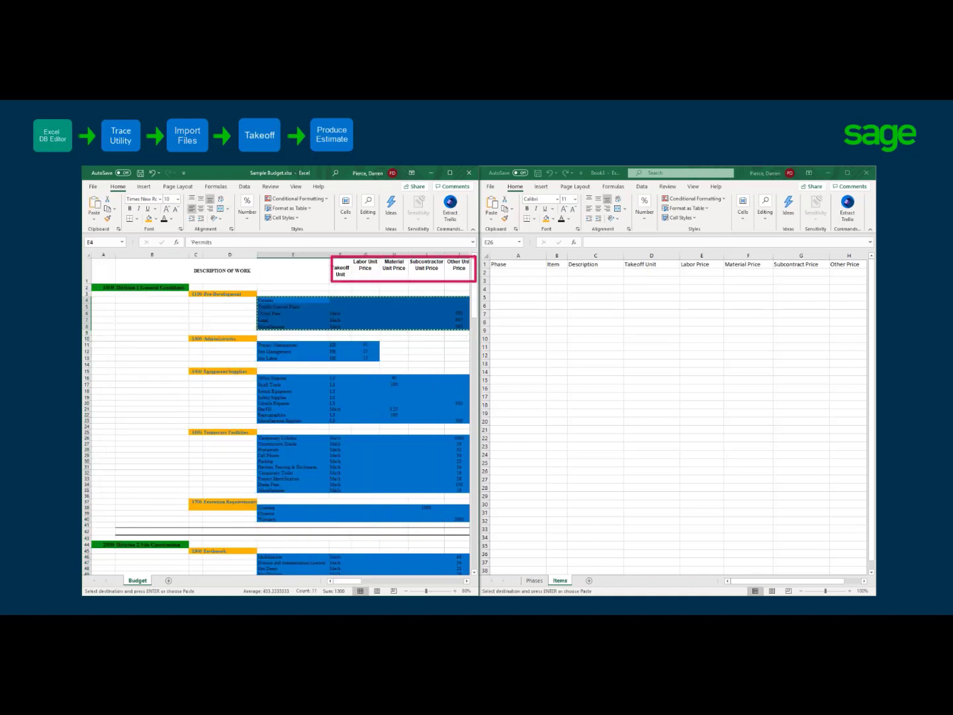
pyautogui.click(702, 471)
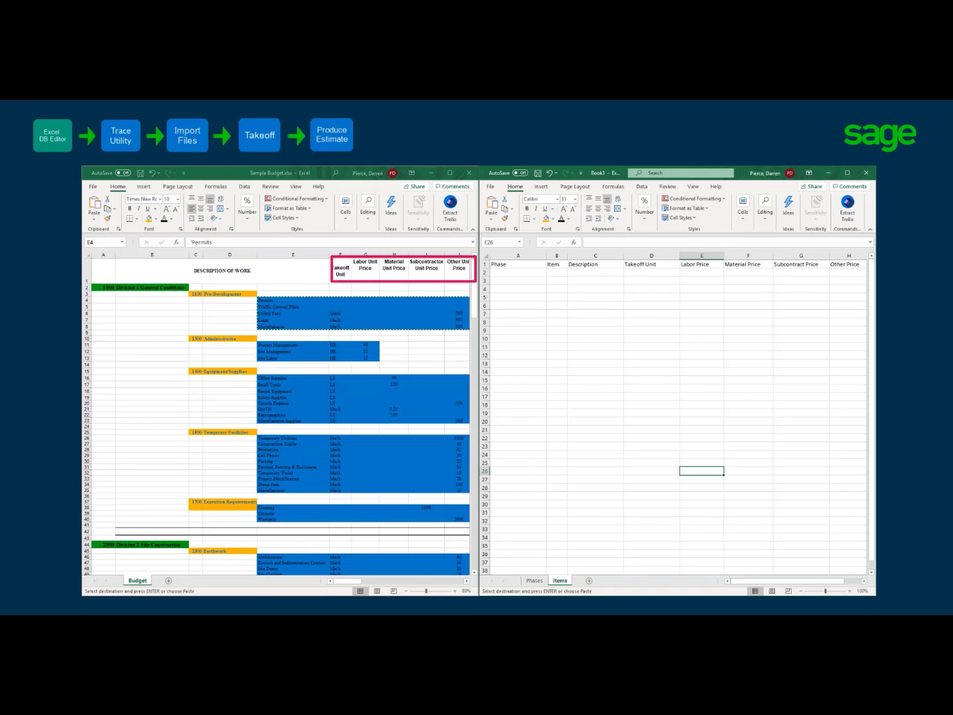
pyautogui.click(595, 272)
pyautogui.hotkey('ctrl', 'v')
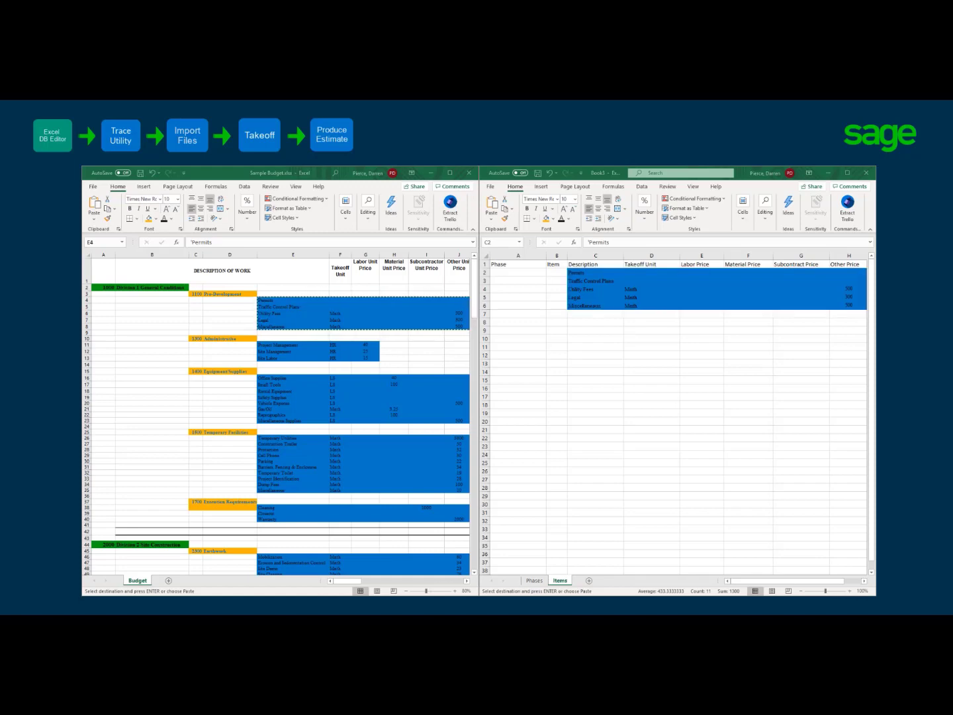
# Step: Copy phase number 1100 from the budget into cell A2 of the Items sheet and fill it down through A6
pyautogui.hotkey('ctrl', 'v')
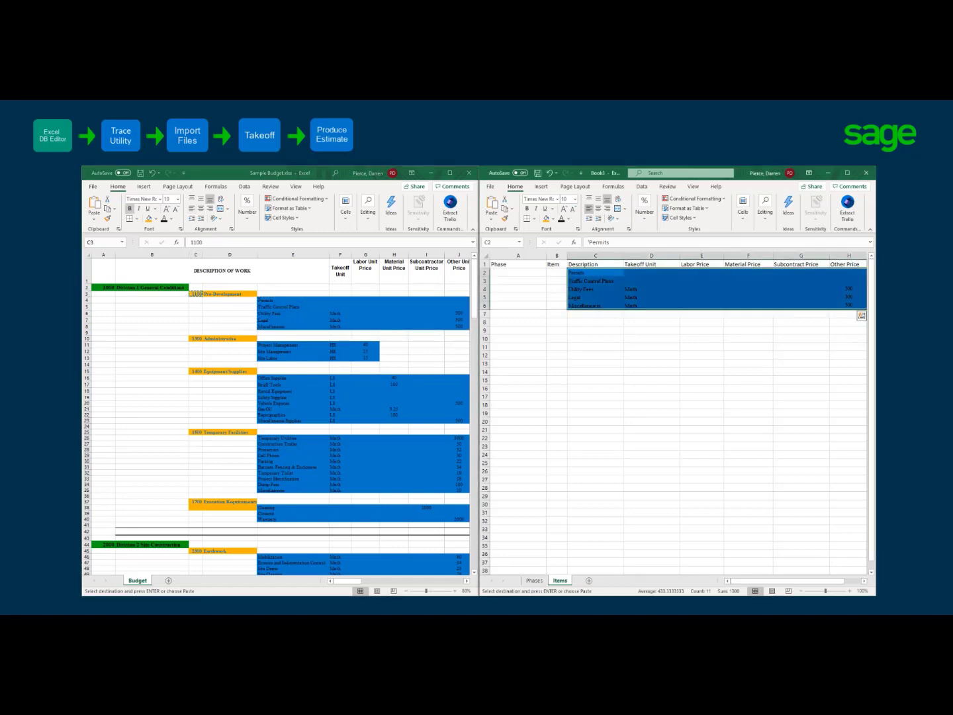
pyautogui.click(518, 272)
pyautogui.hotkey('ctrl', 'v')
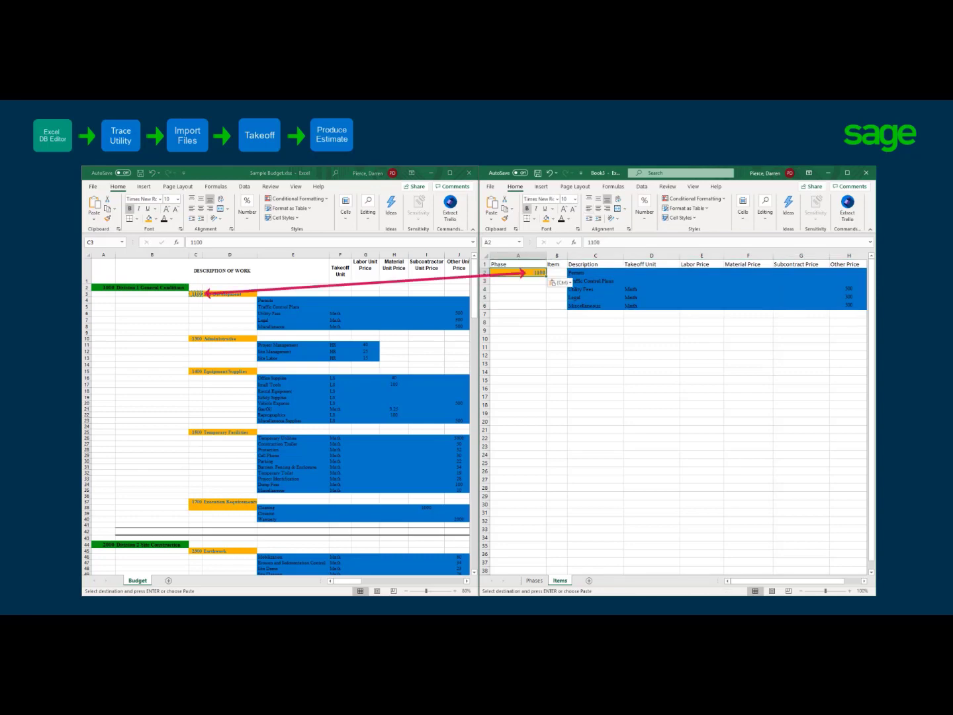
pyautogui.moveTo(546, 276); pyautogui.dragTo(546, 310)
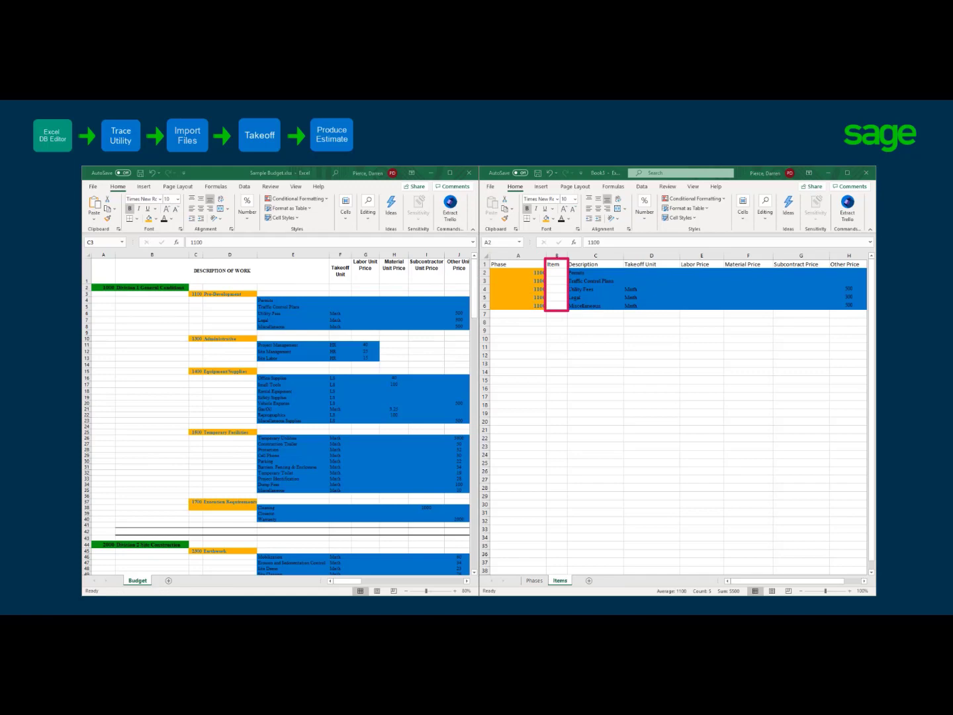
# Step: Number the five phase 1100 items 2, 4, 6, 8 and 10 in the Item column of the Items sheet
pyautogui.click(556, 272)
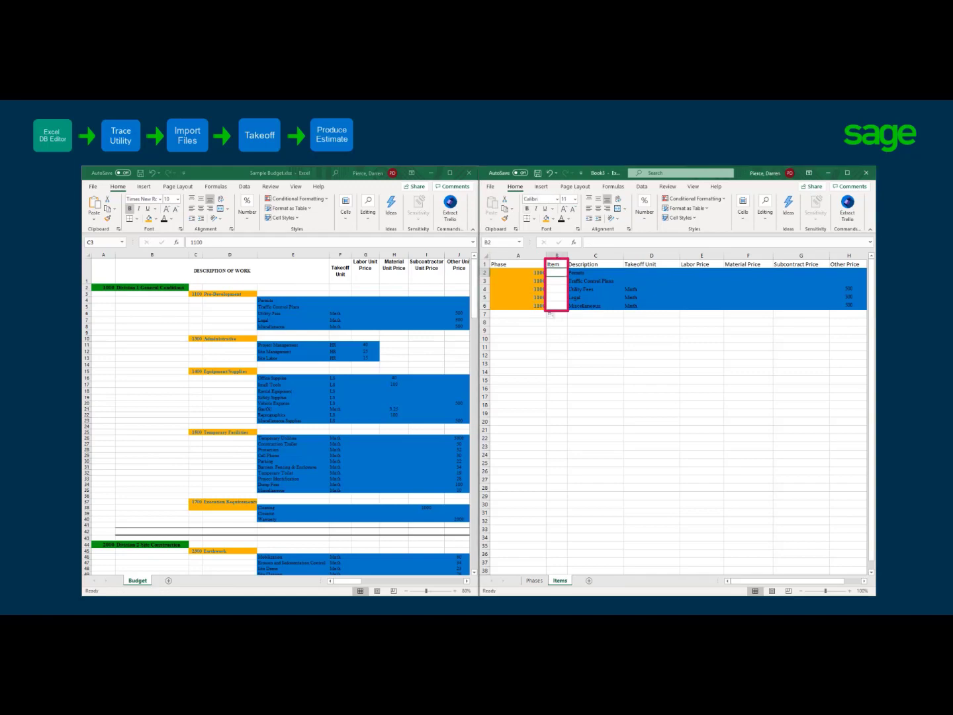
pyautogui.write('2')
pyautogui.press('Return')
pyautogui.write('4')
pyautogui.press('Return')
pyautogui.write('6')
pyautogui.press('Return')
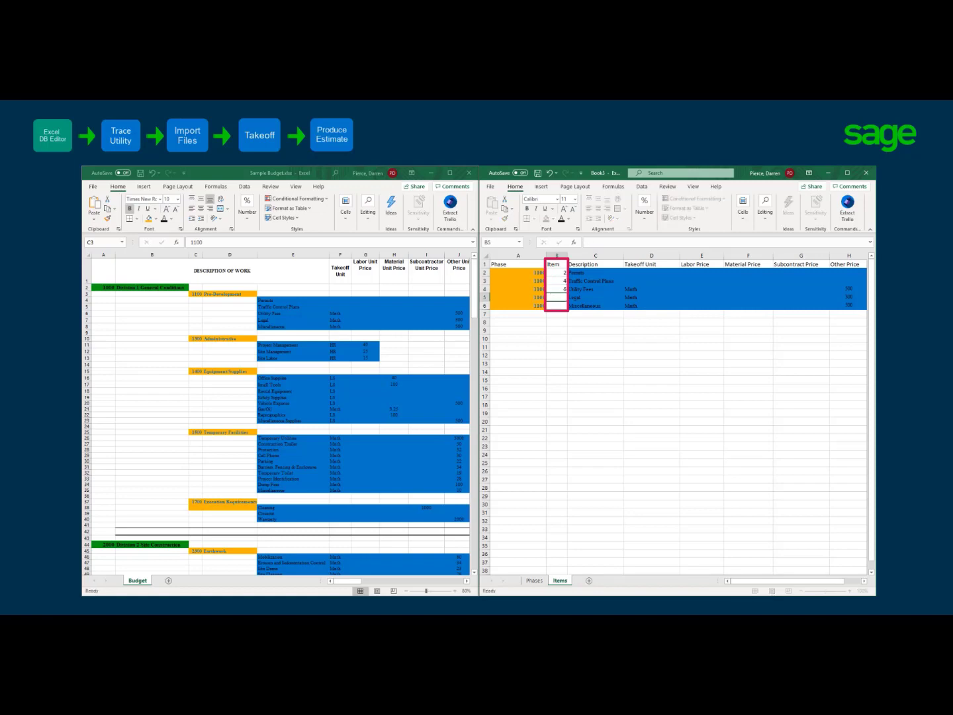
pyautogui.write('8')
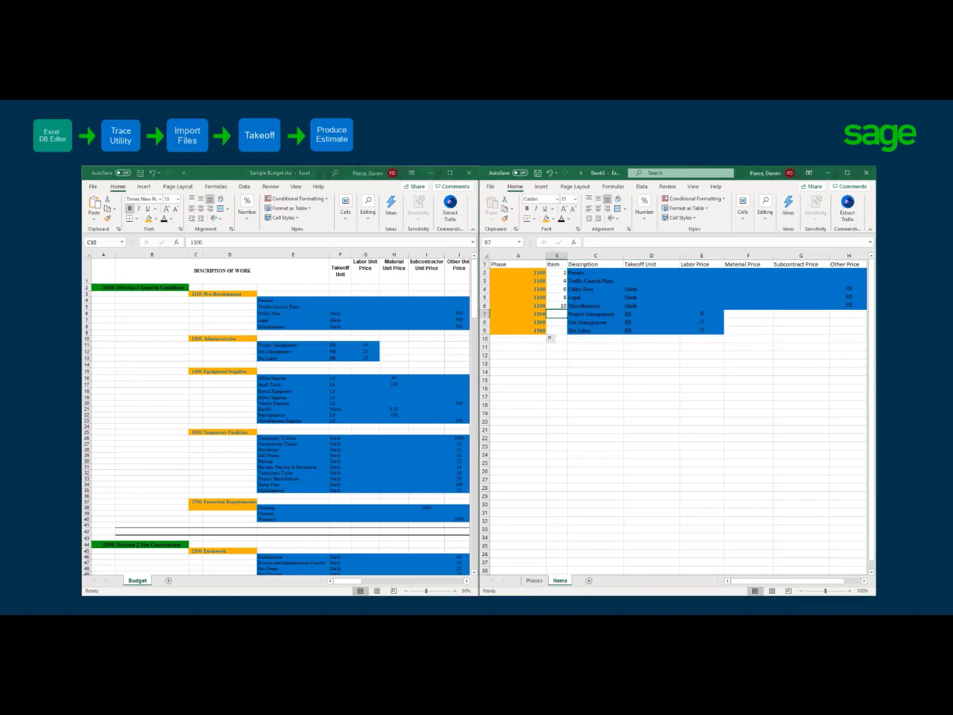
# Step: Number the three phase 1300 items 2, 4 and 6, and select the Equipment/Supplies item rows in the budget
pyautogui.write('2')
pyautogui.press('Return')
pyautogui.write('4')
pyautogui.press('Return')
pyautogui.write('6')
pyautogui.press('Return')
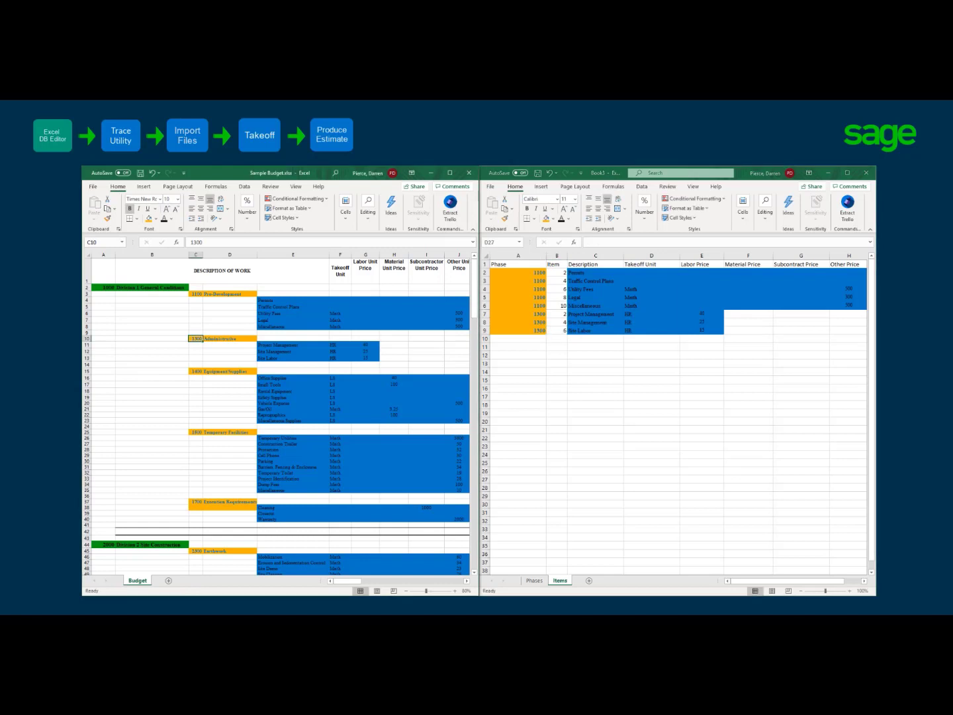
pyautogui.moveTo(292, 378); pyautogui.dragTo(292, 420)
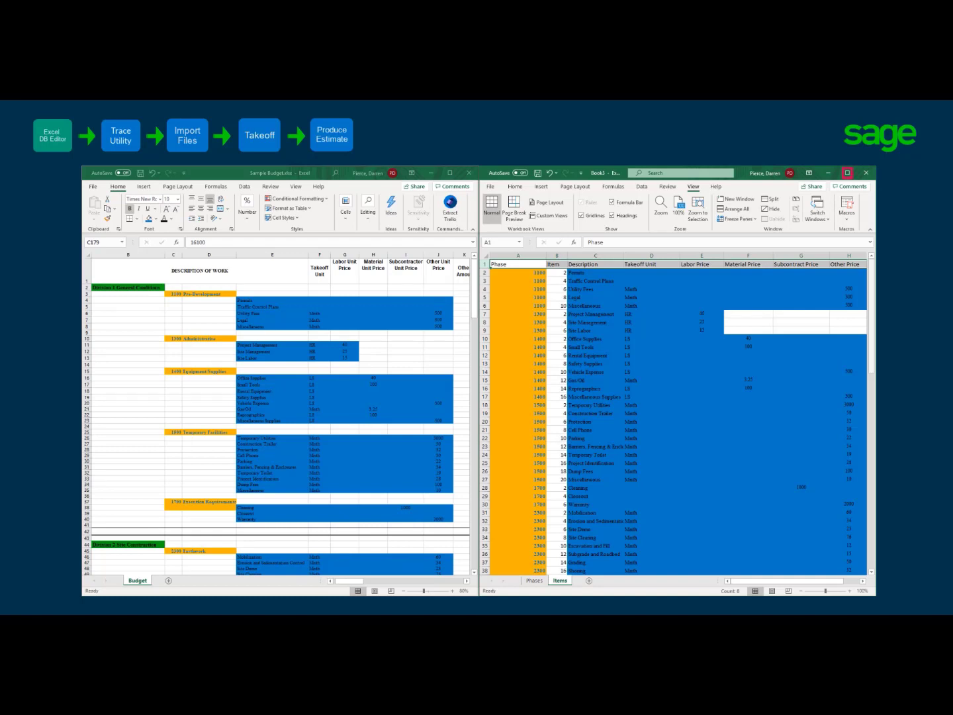
# Step: Maximize the workbook with the Items sheet and apply the General number format to all of the sheet's cells
pyautogui.click(847, 173)
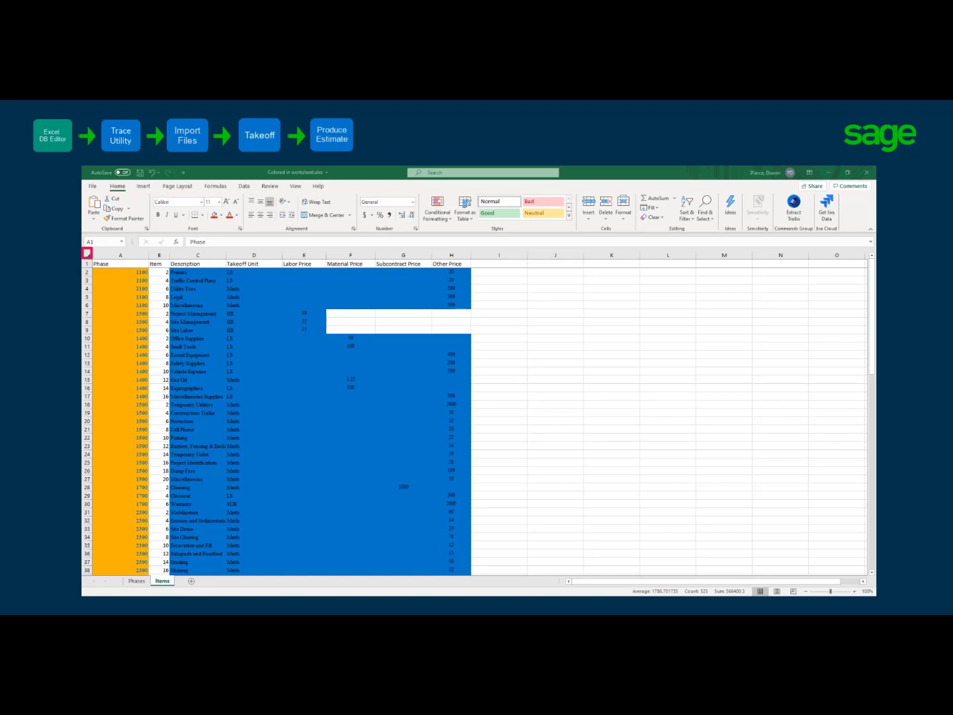
pyautogui.hotkey('ctrl', 'a')
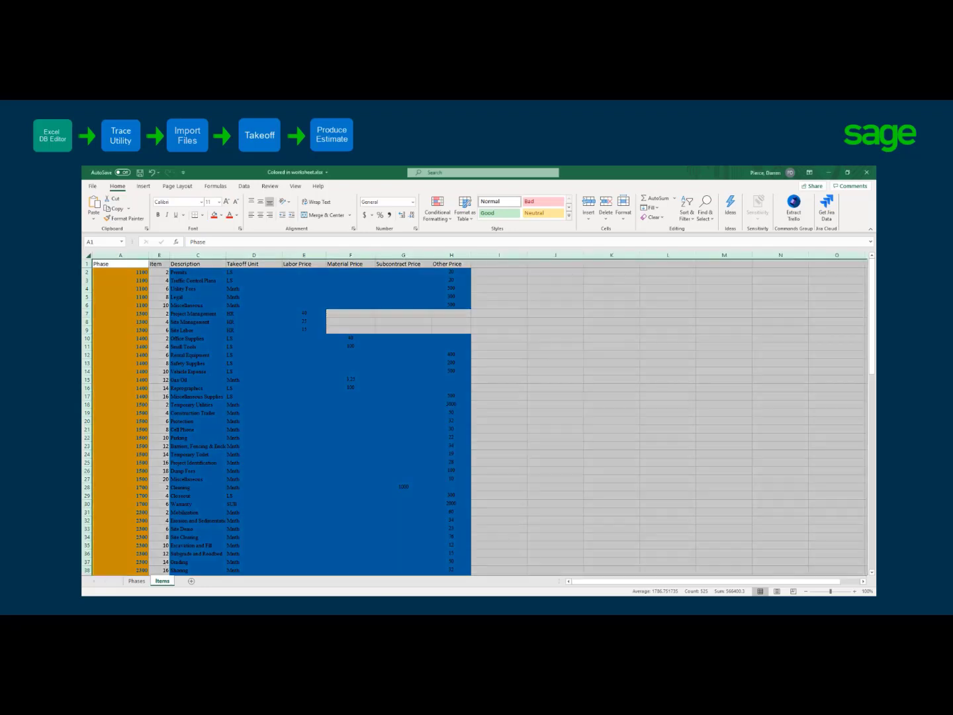
pyautogui.rightClick(90, 256)
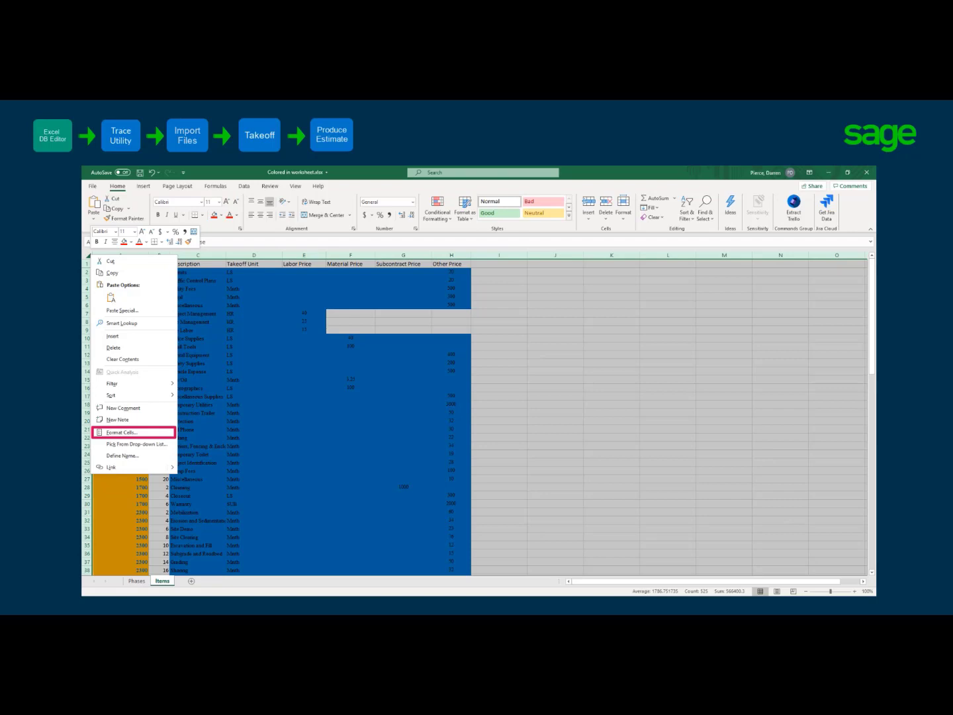
pyautogui.click(122, 432)
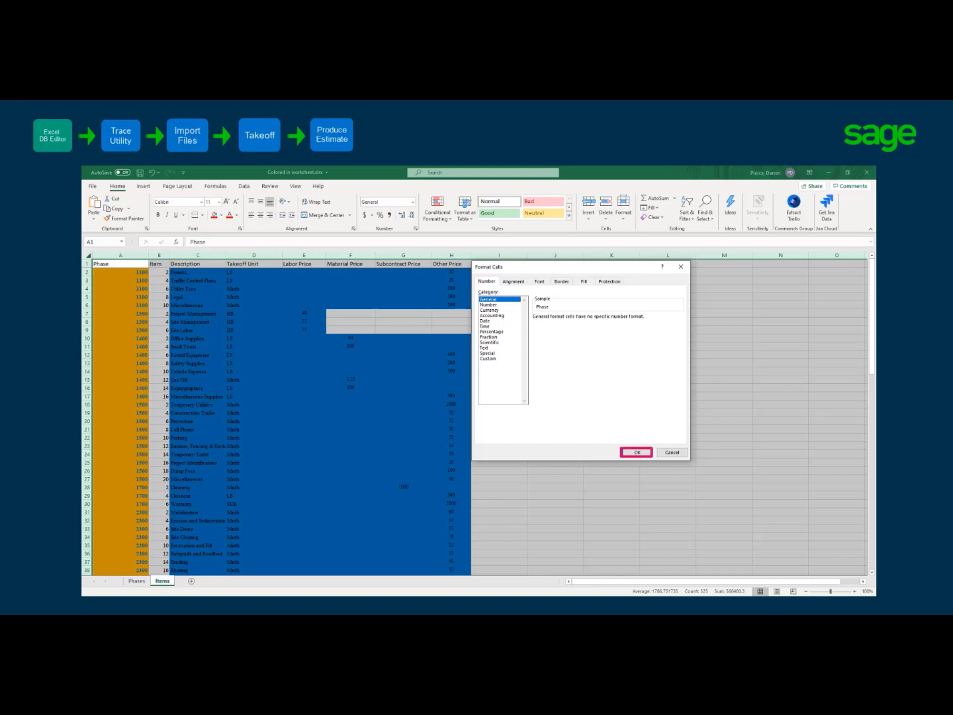
pyautogui.press('Return')
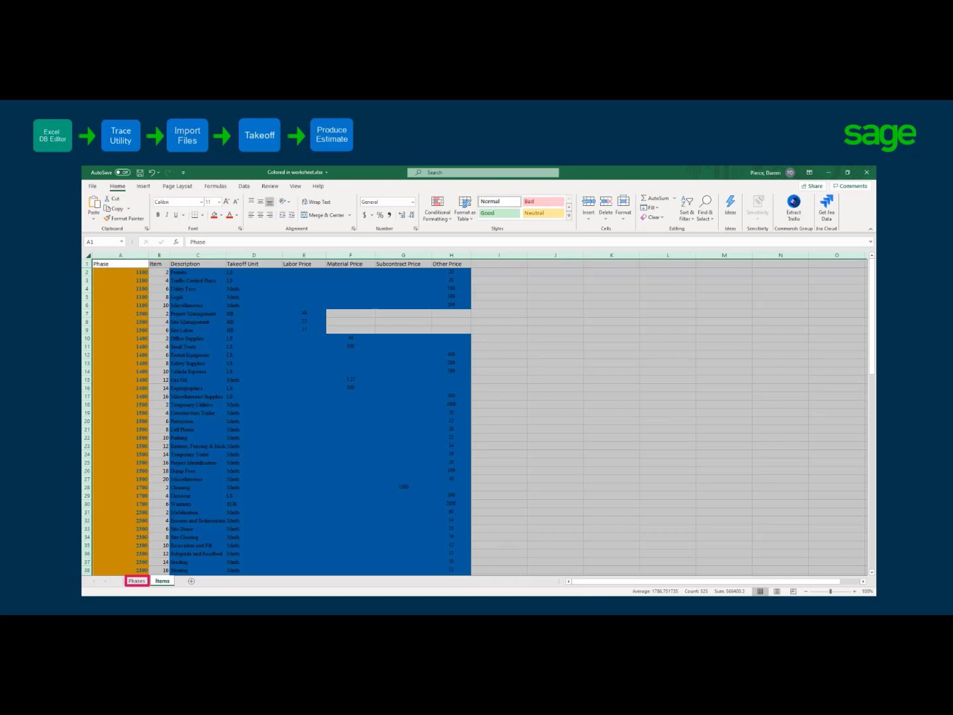
# Step: Apply the General number format to all cells of the Phases sheet
pyautogui.hotkey('ctrl', 'pageup')
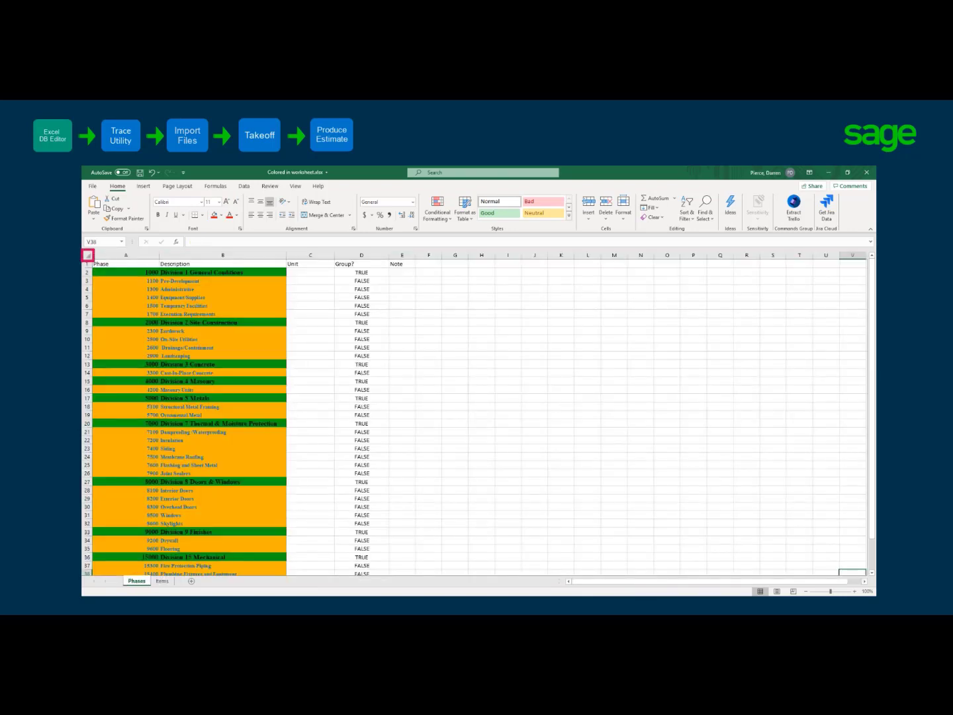
pyautogui.rightClick(87, 254)
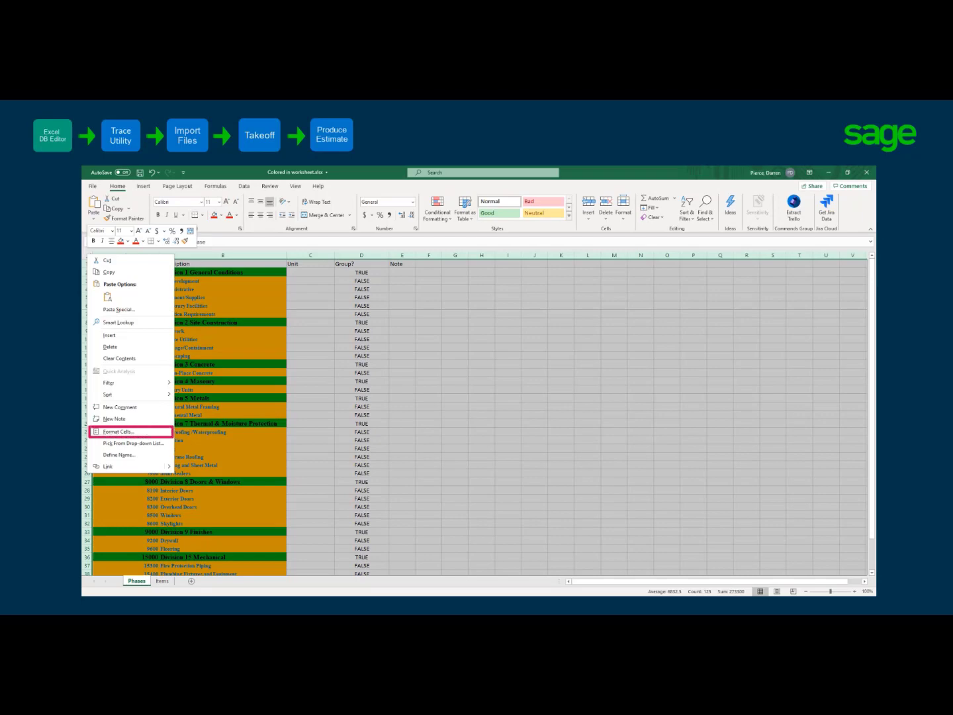
pyautogui.press('f')
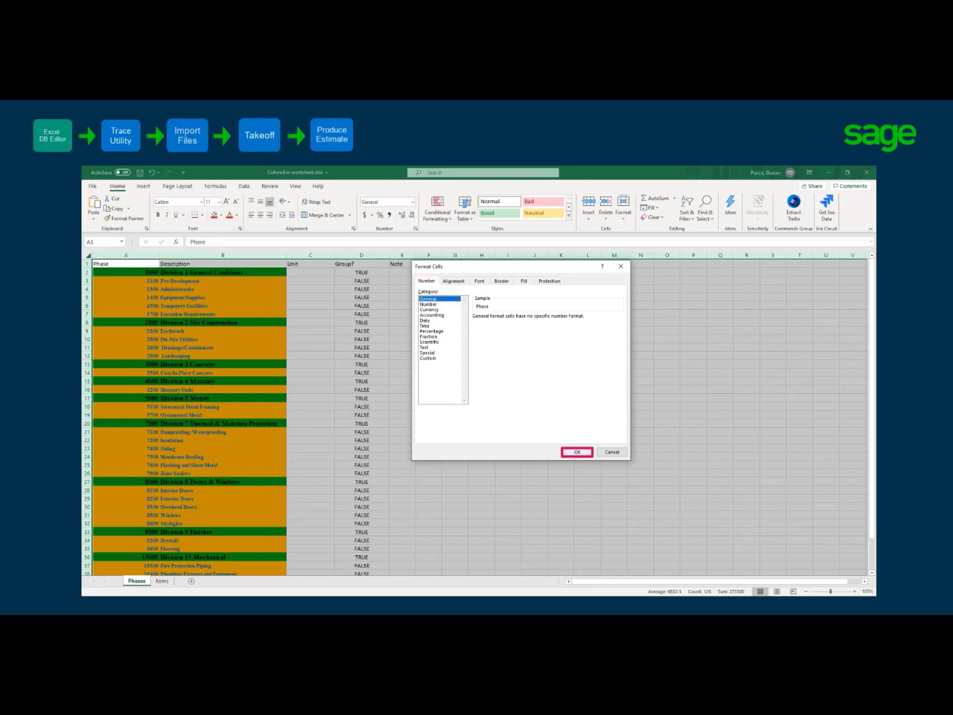
pyautogui.click(587, 454)
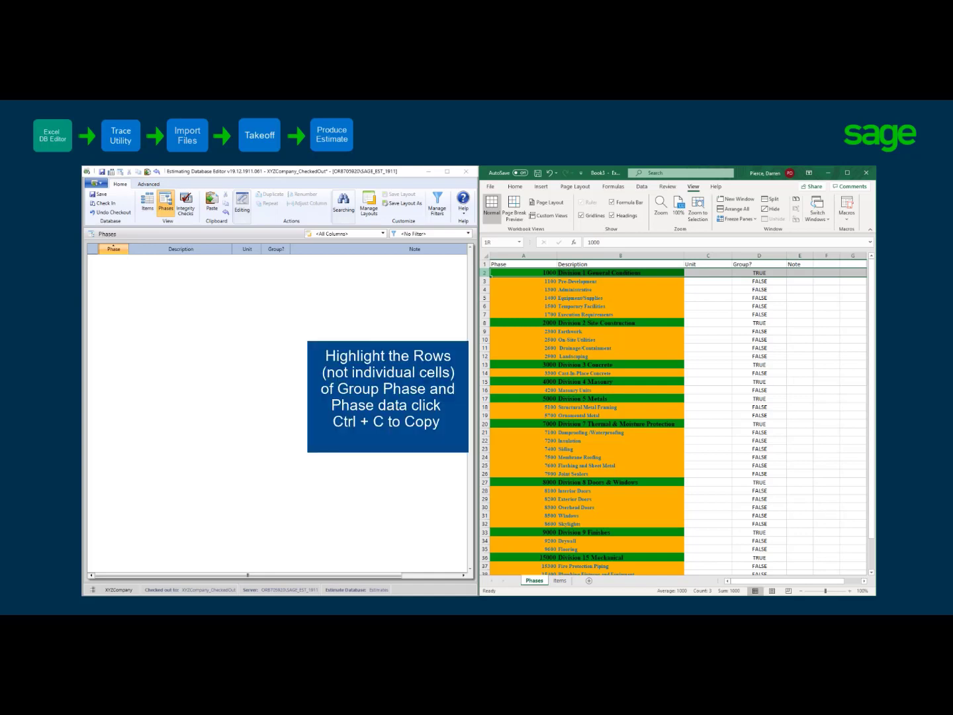
# Step: Copy all group phase and phase rows from the Phases sheet, starting at row 2, into the Phases view of Estimating Database Editor
pyautogui.moveTo(490, 275); pyautogui.dragTo(491, 553)
pyautogui.hotkey('ctrl', 'c')
pyautogui.scroll(2, 490, 554)
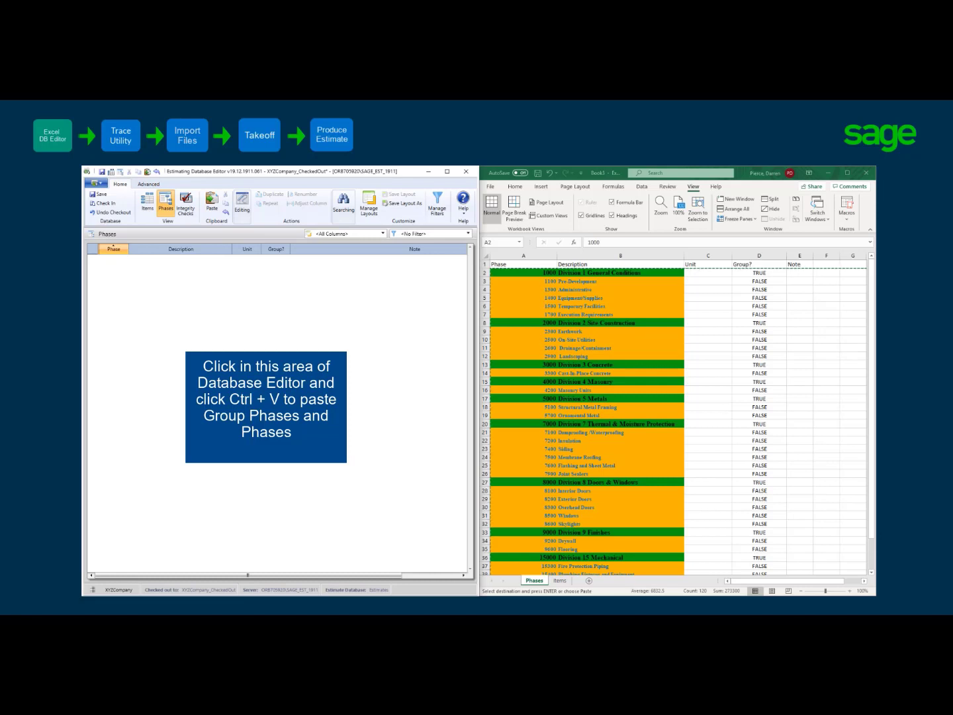
pyautogui.hotkey('ctrl', 'v')
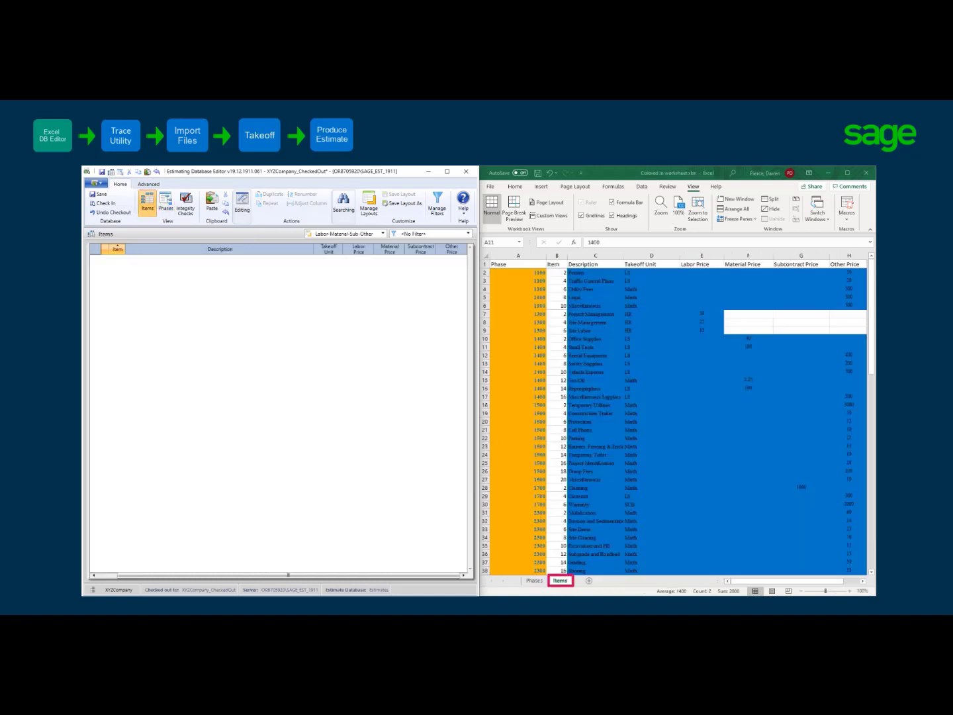
# Step: Copy rows 2 through 100 of the Items sheet into the Items view of Estimating Database Editor
pyautogui.moveTo(484, 272); pyautogui.dragTo(485, 569)
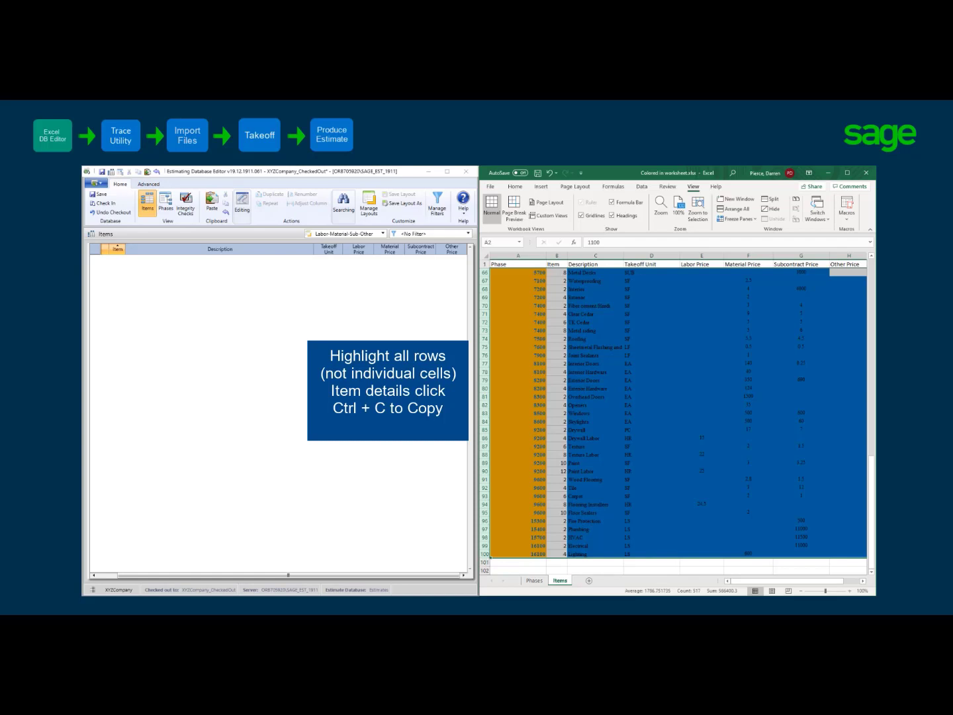
pyautogui.hotkey('ctrl', 'c')
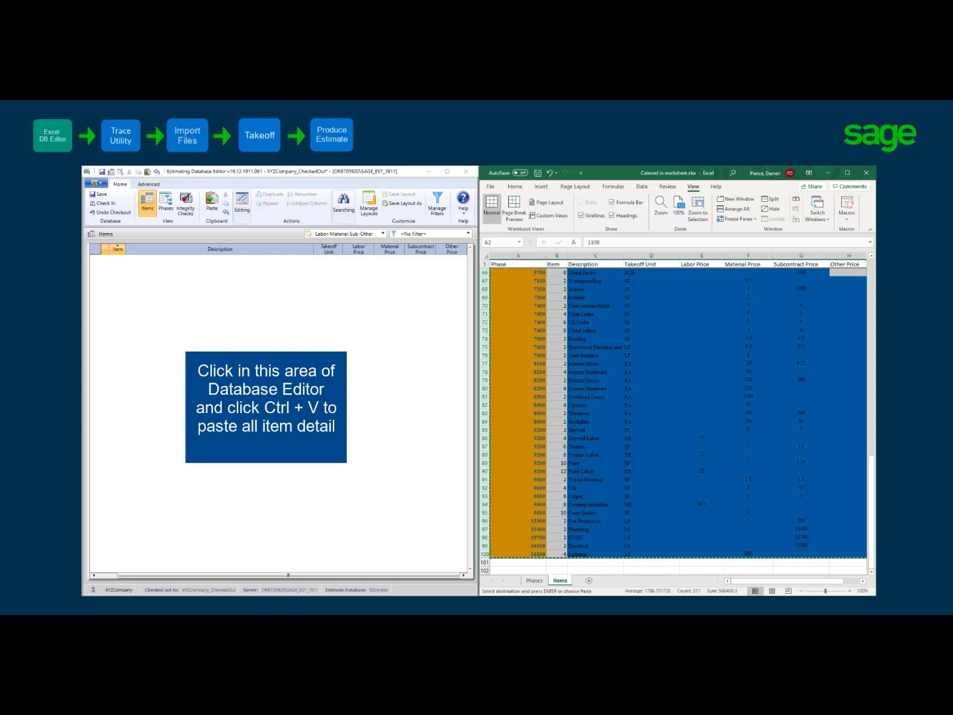
pyautogui.click(389, 260)
pyautogui.hotkey('ctrl', 'v')
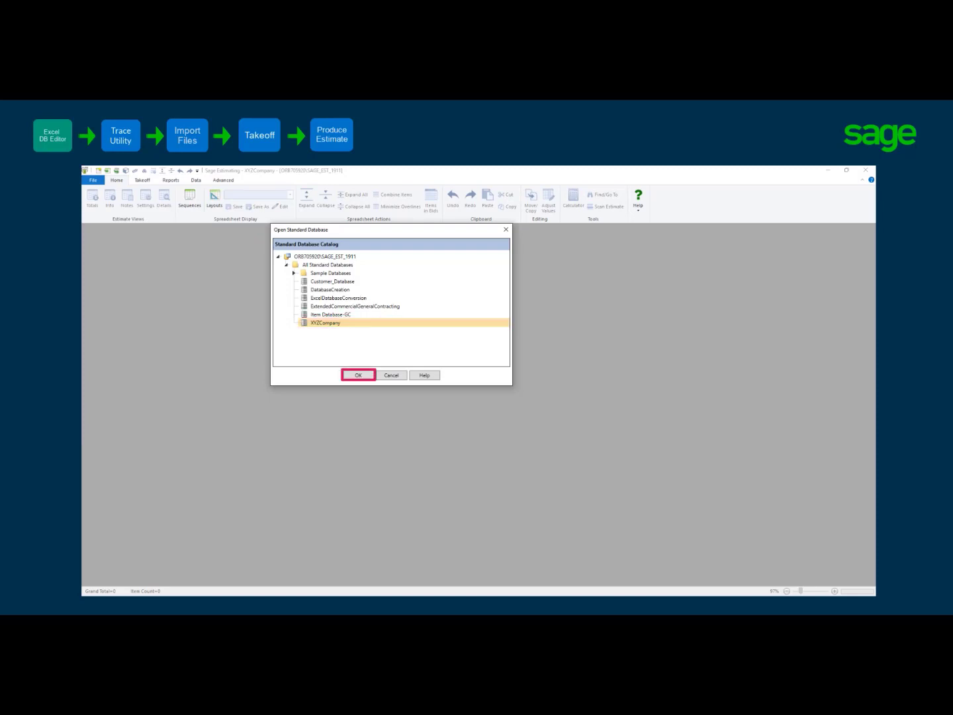
# Step: Open the XYZCompany standard database in Sage Estimating and display its item list
pyautogui.press('Return')
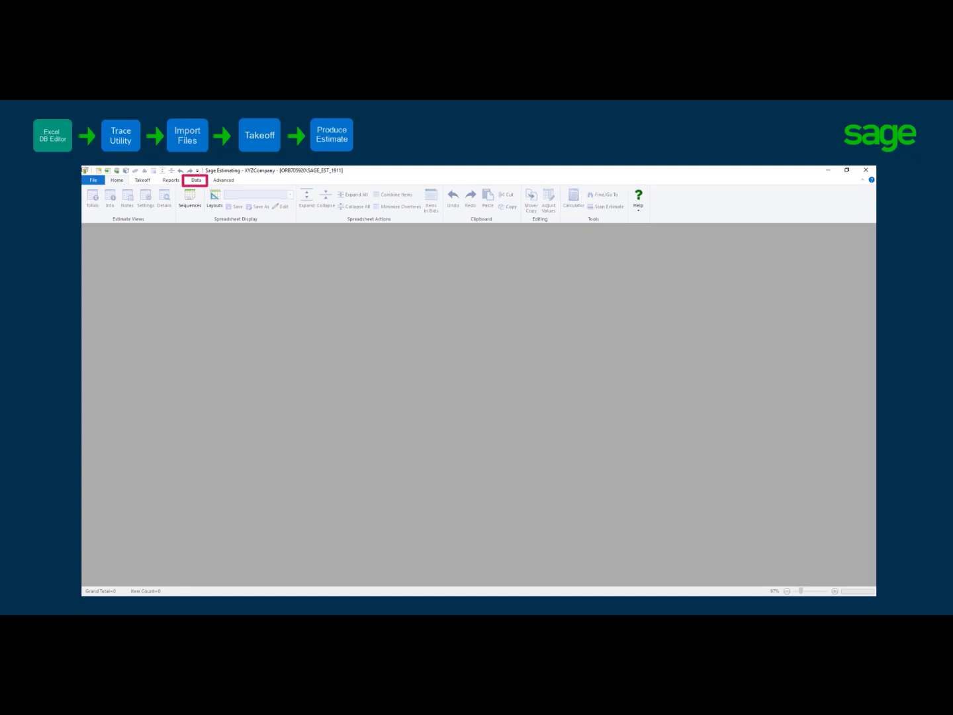
pyautogui.click(196, 180)
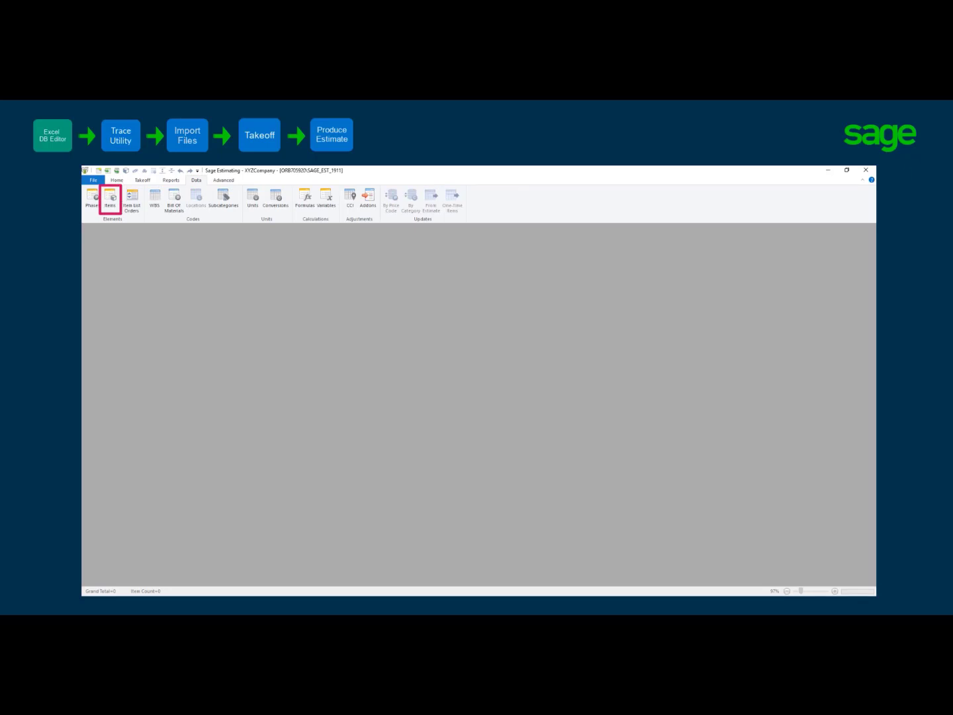
pyautogui.click(109, 197)
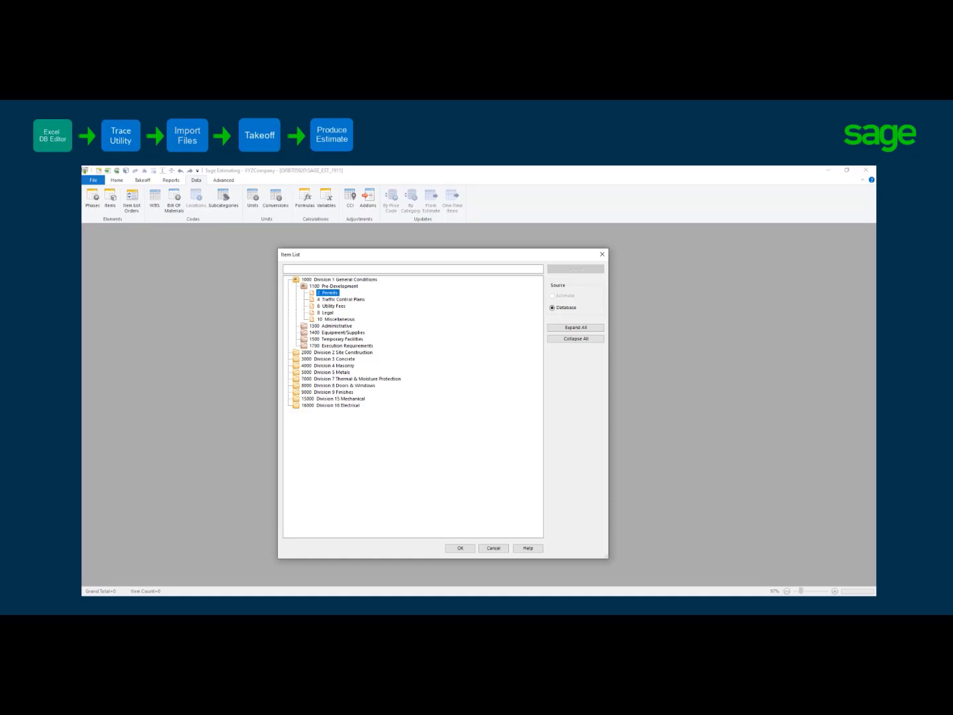
# Step: Expand 3000 Division 3 Concrete and its Cast-In-Place Concrete phase in the item list to examine the items
pyautogui.click(328, 359)
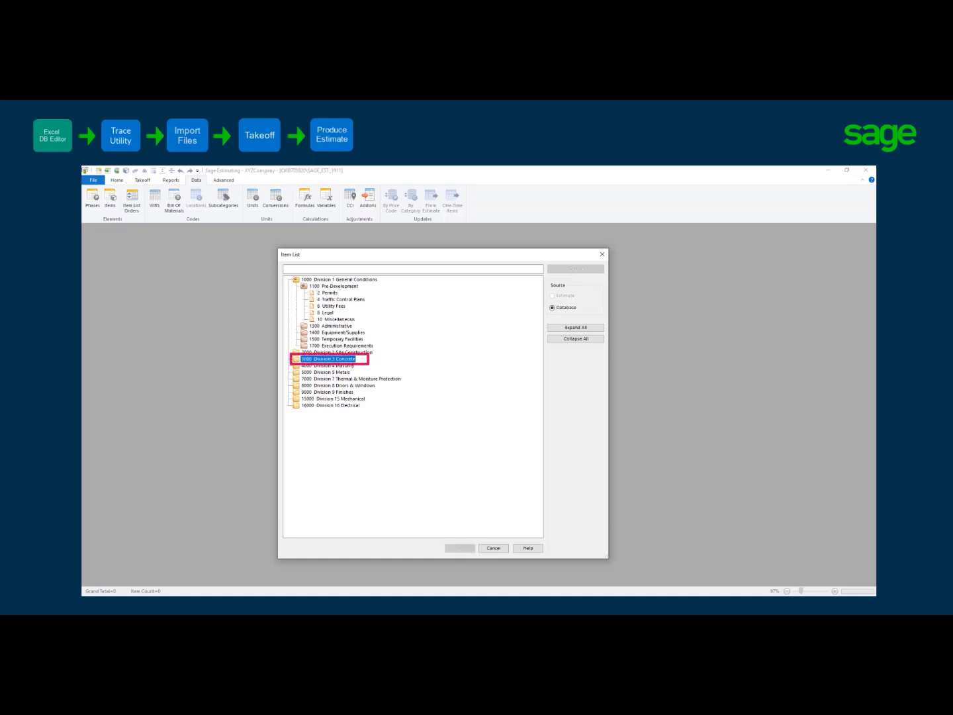
pyautogui.press('Right')
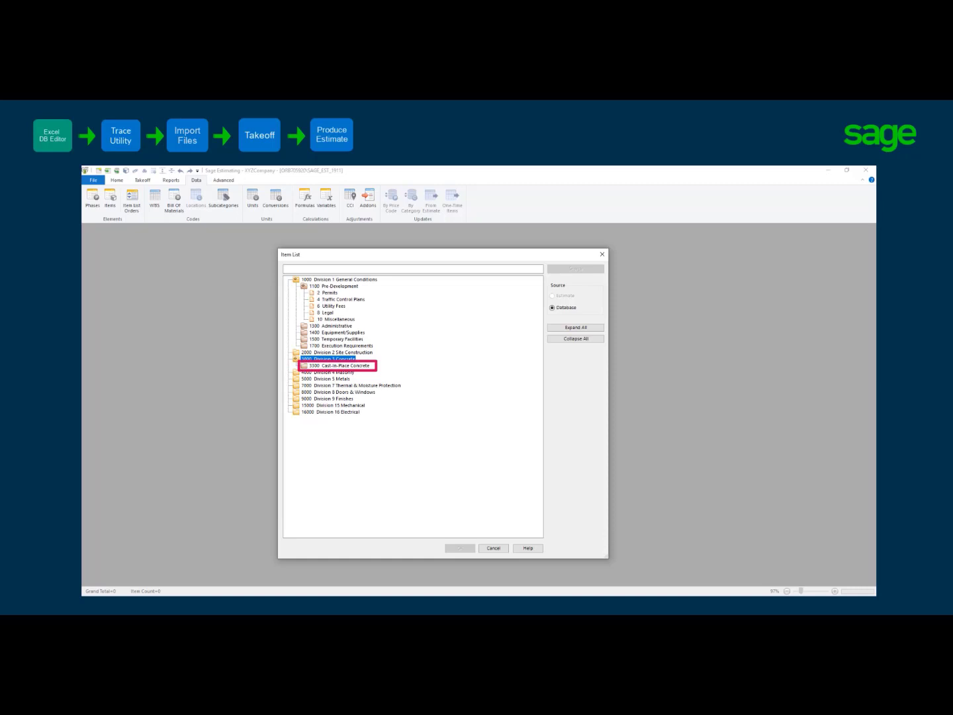
pyautogui.press('Down')
pyautogui.press('Right')
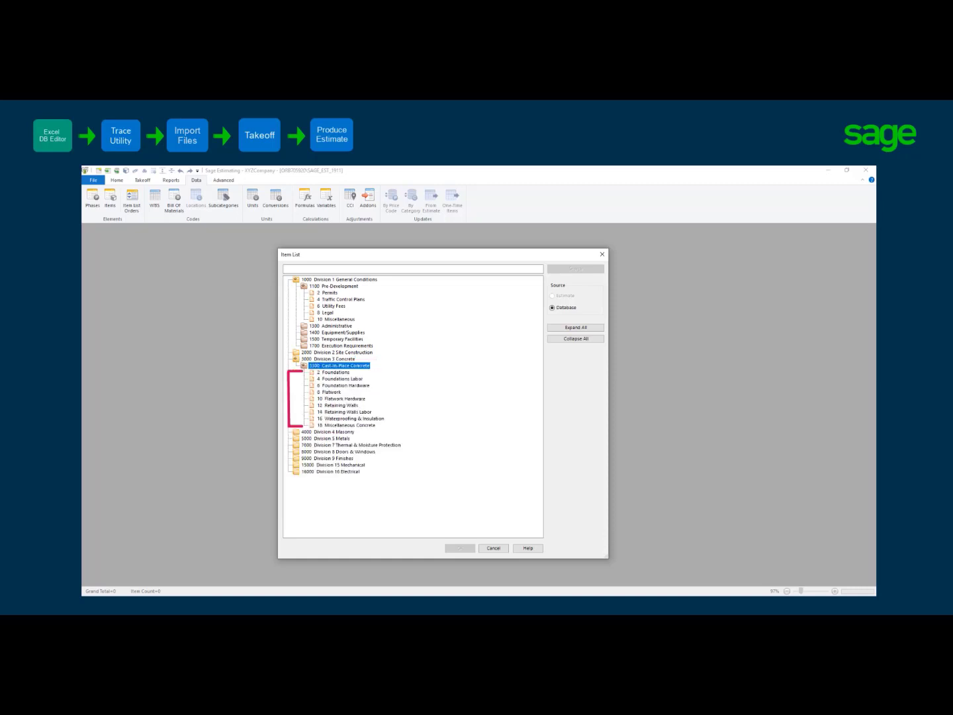